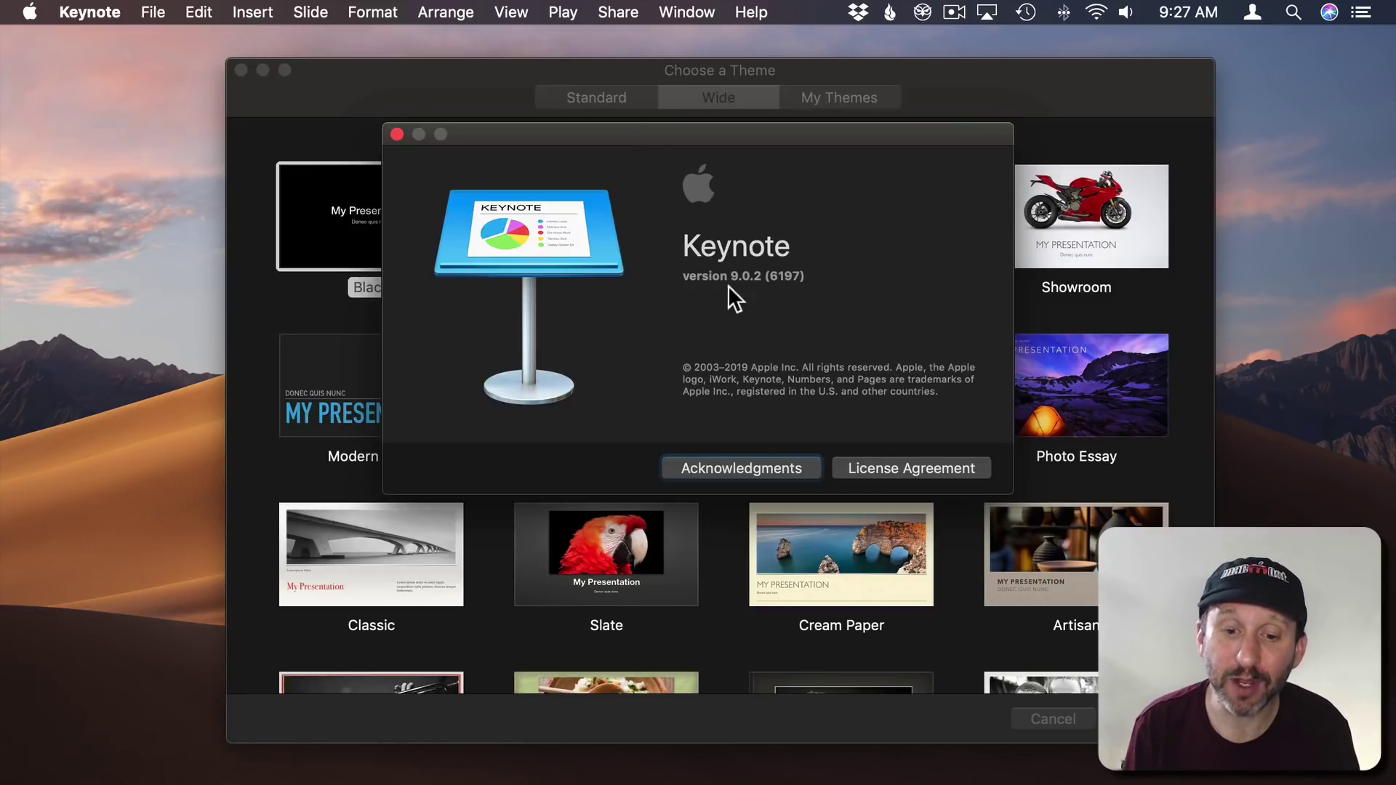
Step: Close the About Keynote window and create a new widescreen Black-theme presentation
click(397, 135)
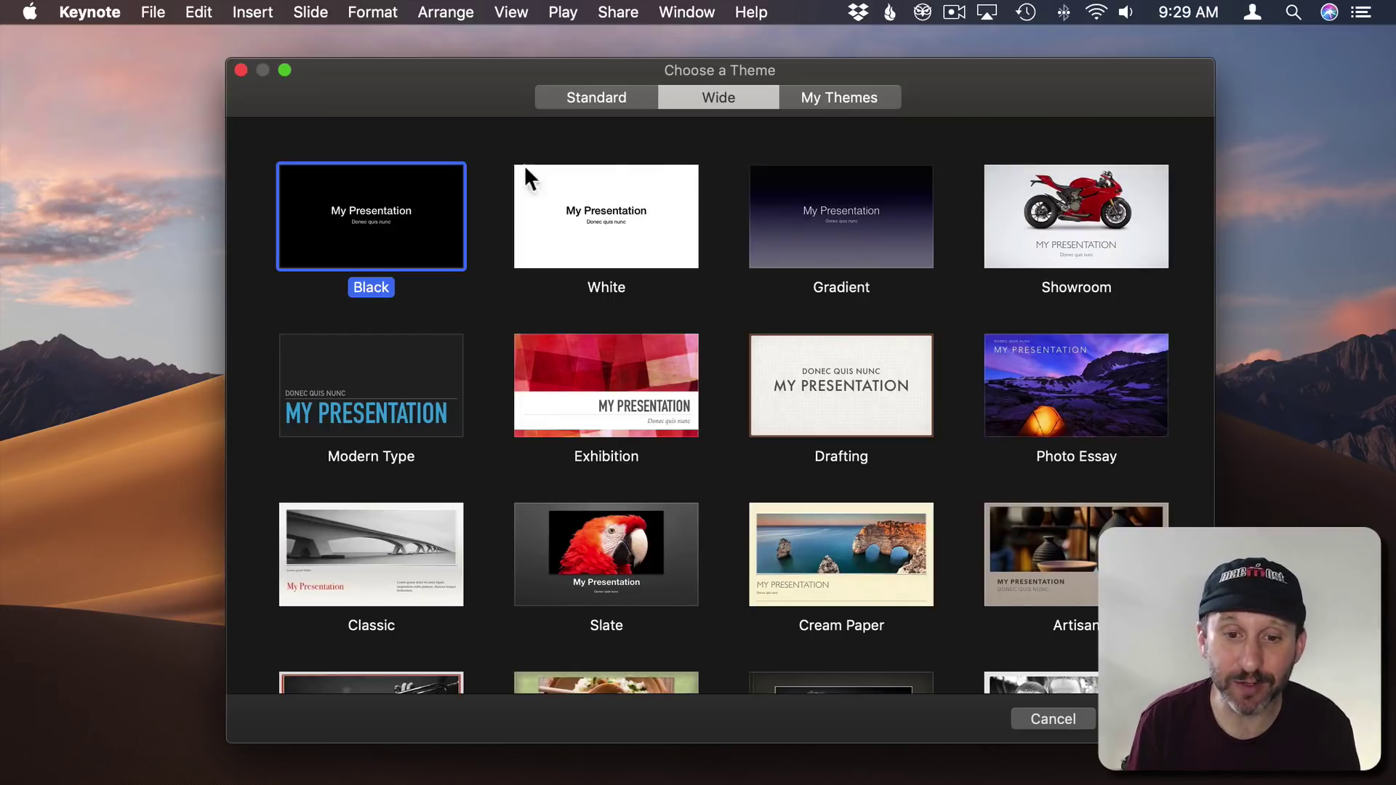
click(722, 98)
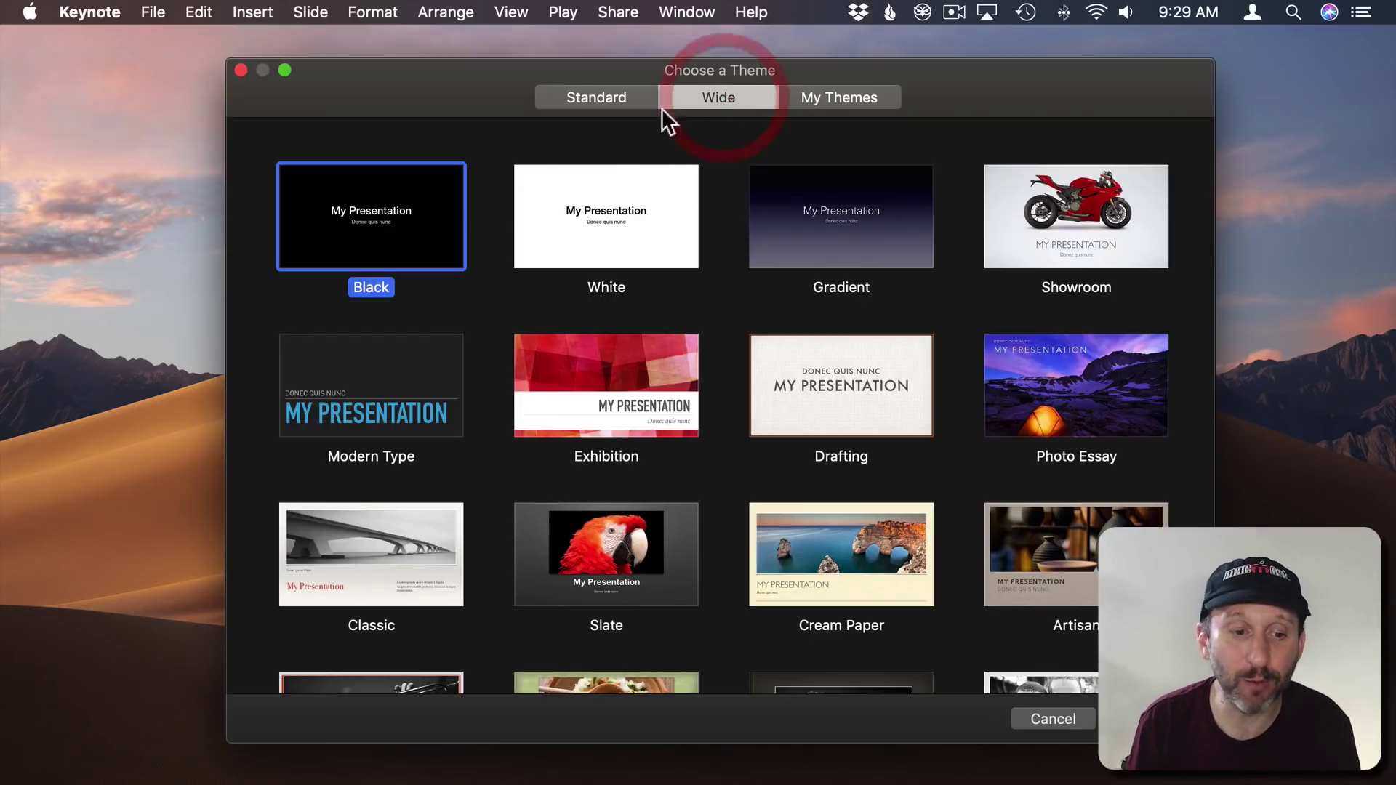
double_click(407, 200)
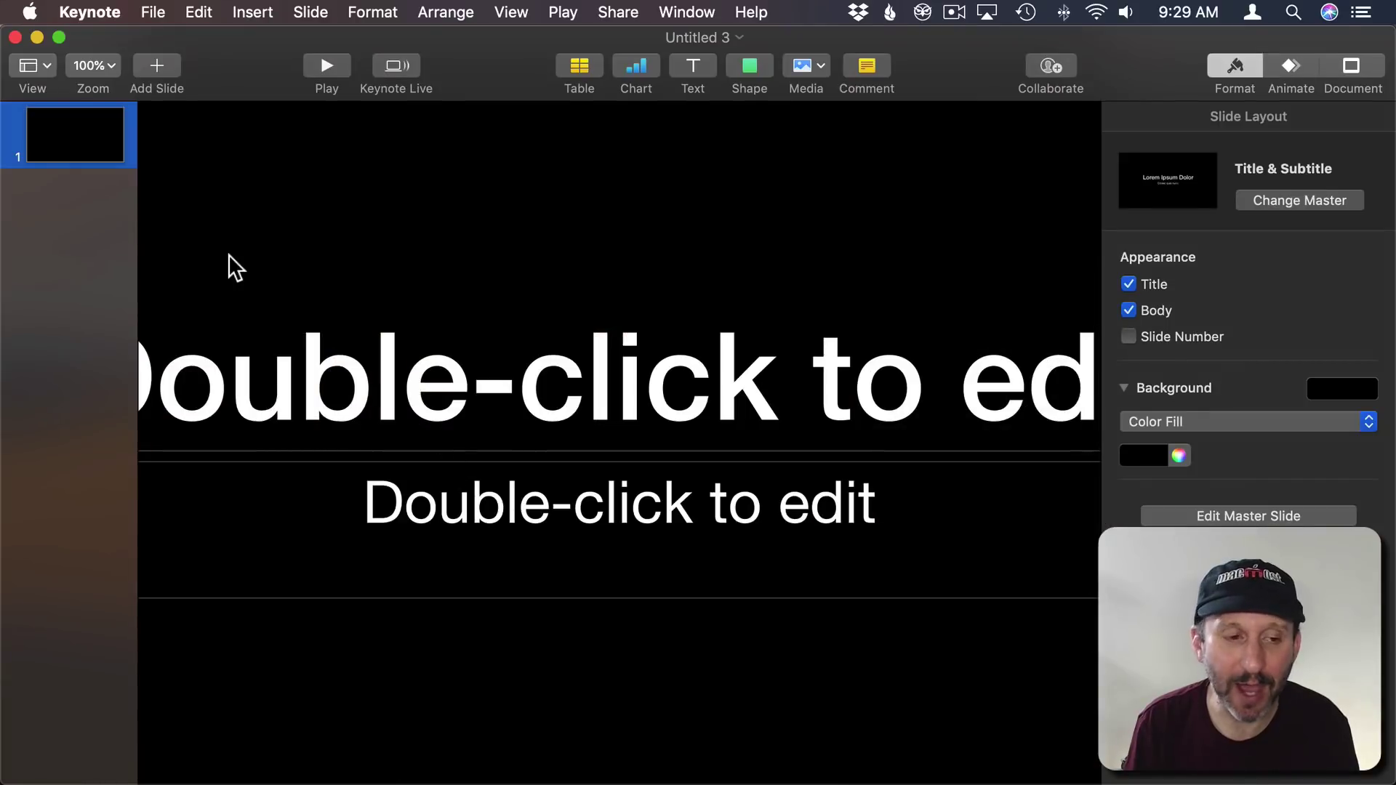
Step: Zoom the slide to 25% and delete the title and body placeholders
click(97, 71)
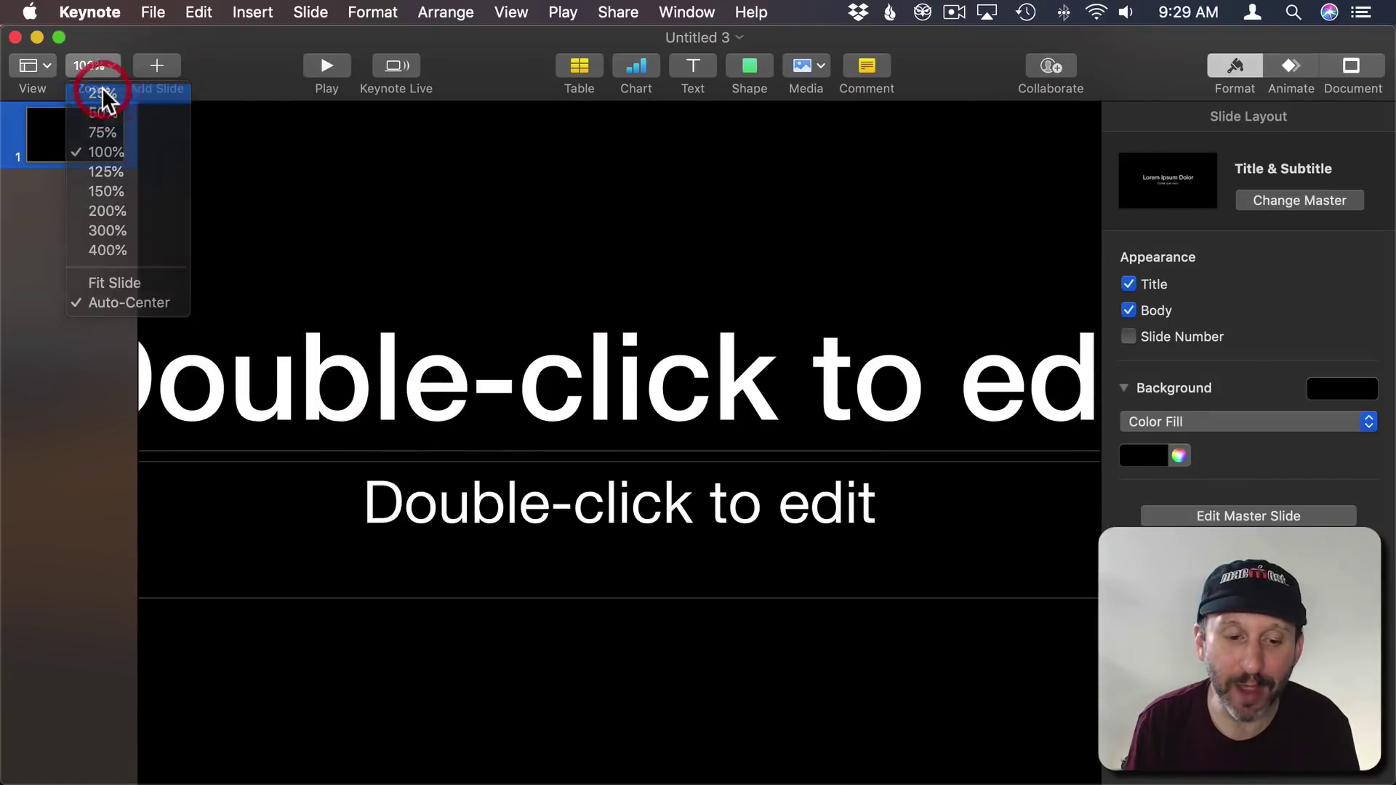
click(100, 93)
click(617, 401)
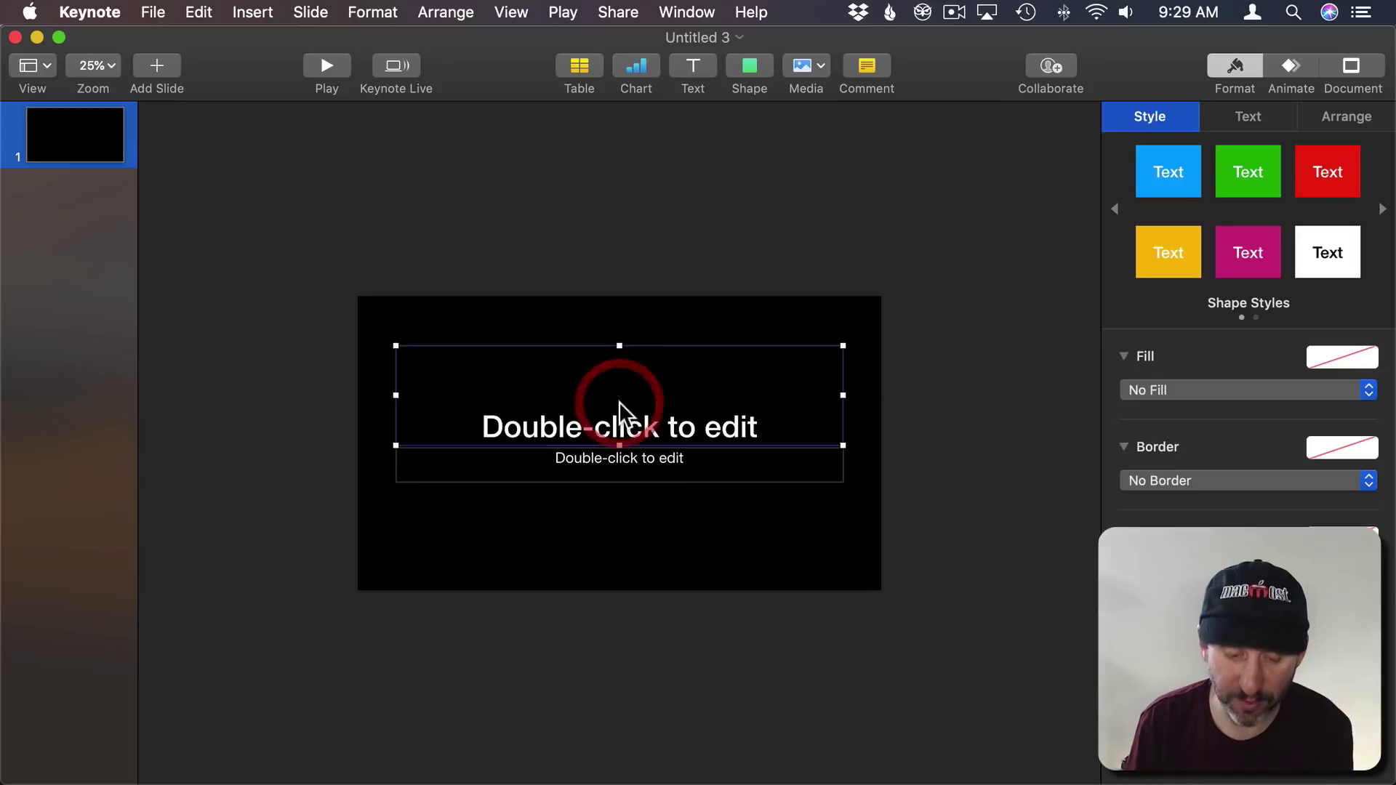
key(Delete)
click(601, 468)
key(Delete)
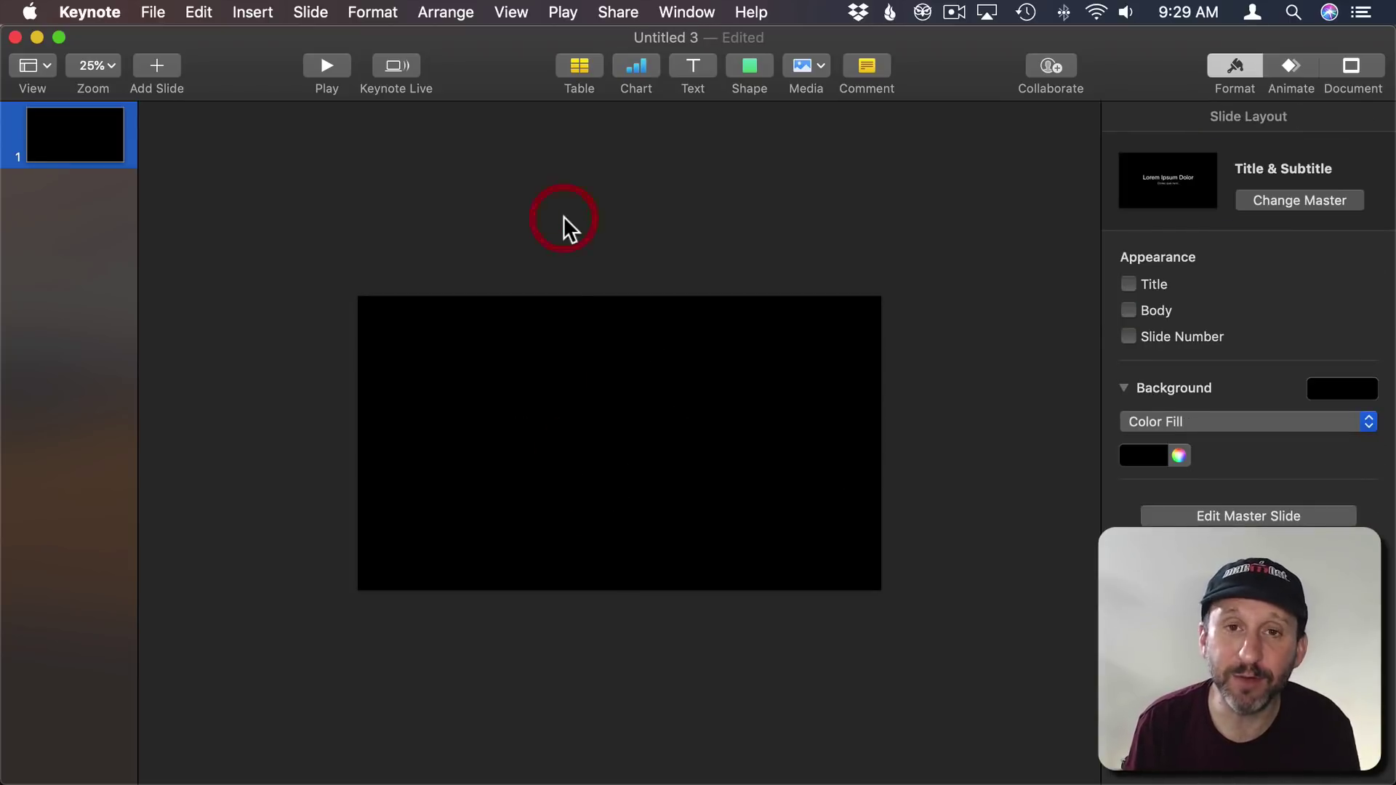
Step: Place Fireworks.mov on the slide, then open the Animated GIF export and cancel it
drag(0, 530, 579, 431)
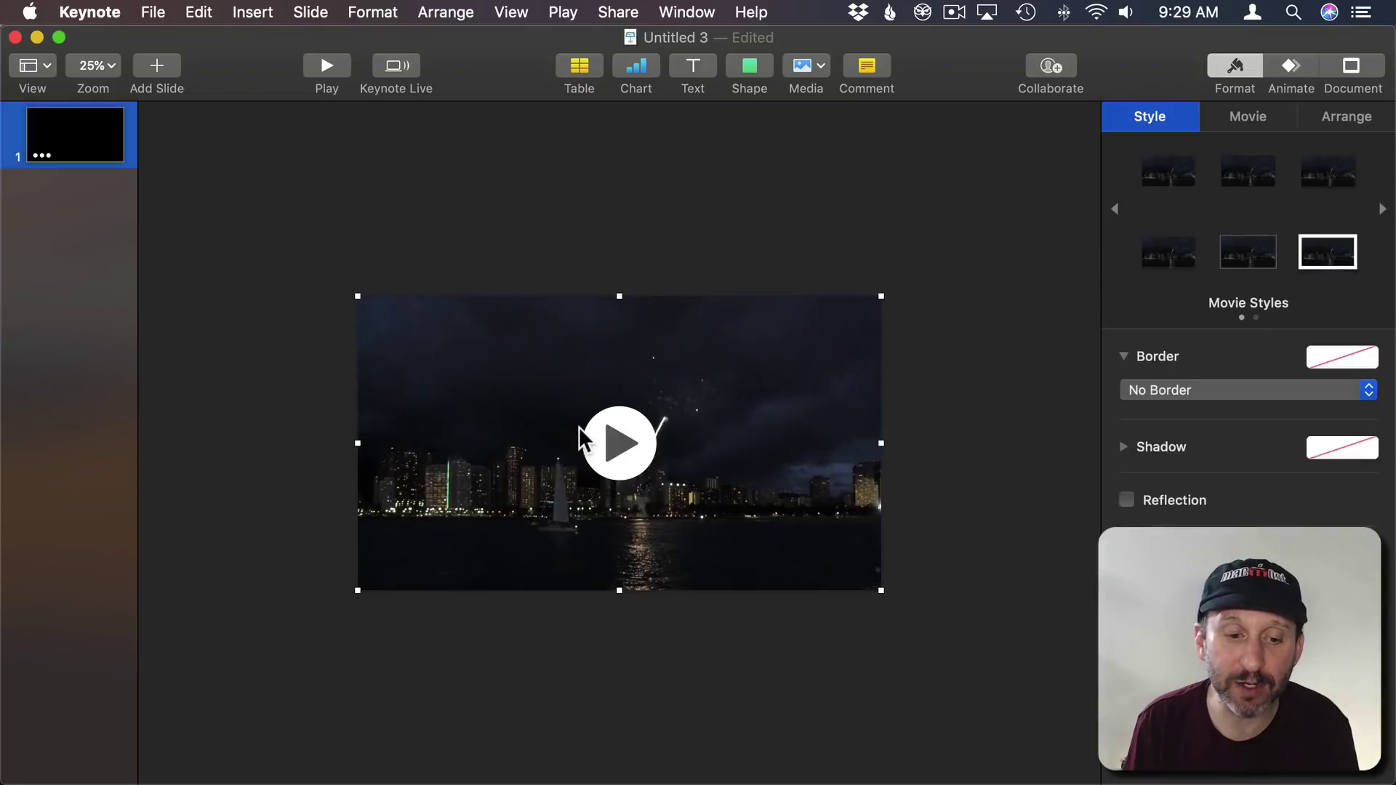
drag(614, 363, 534, 379)
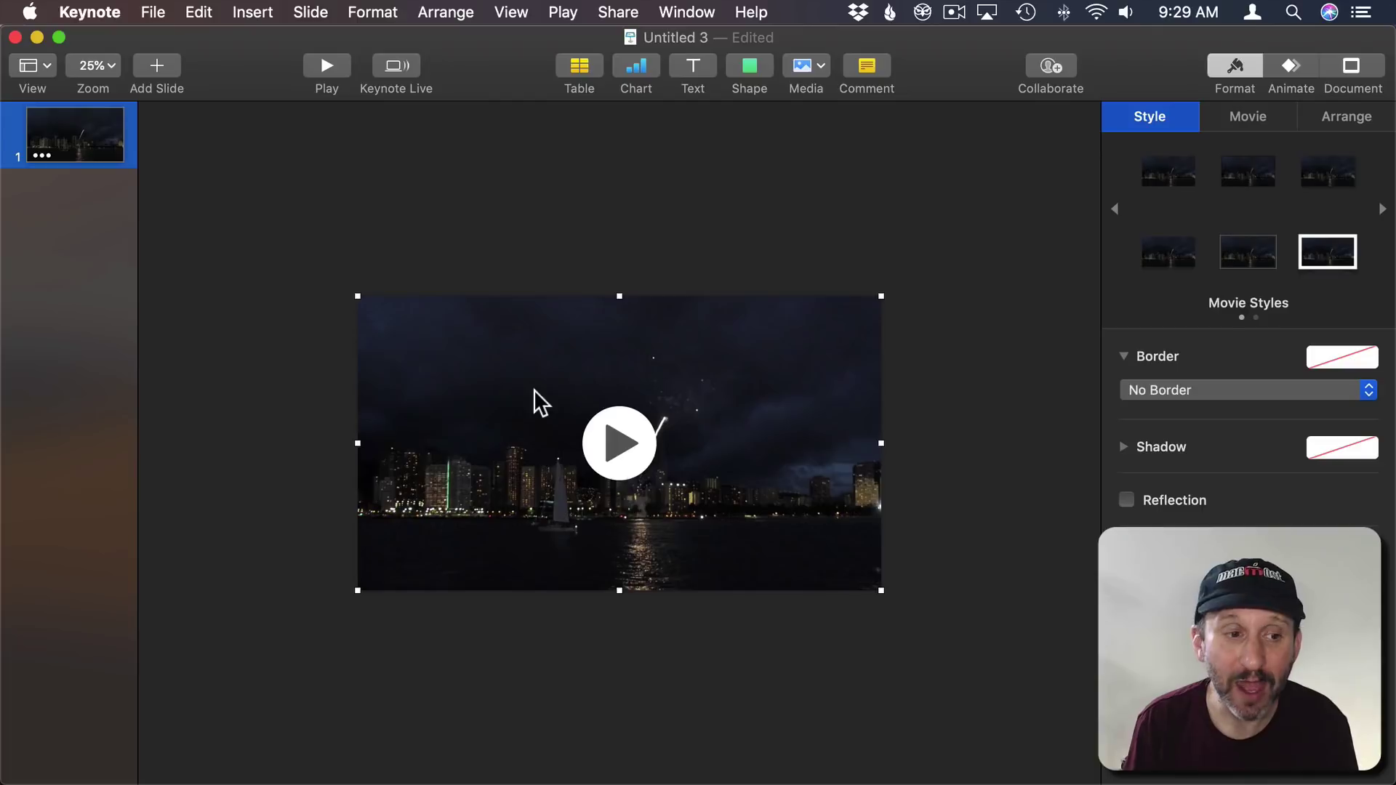
click(151, 12)
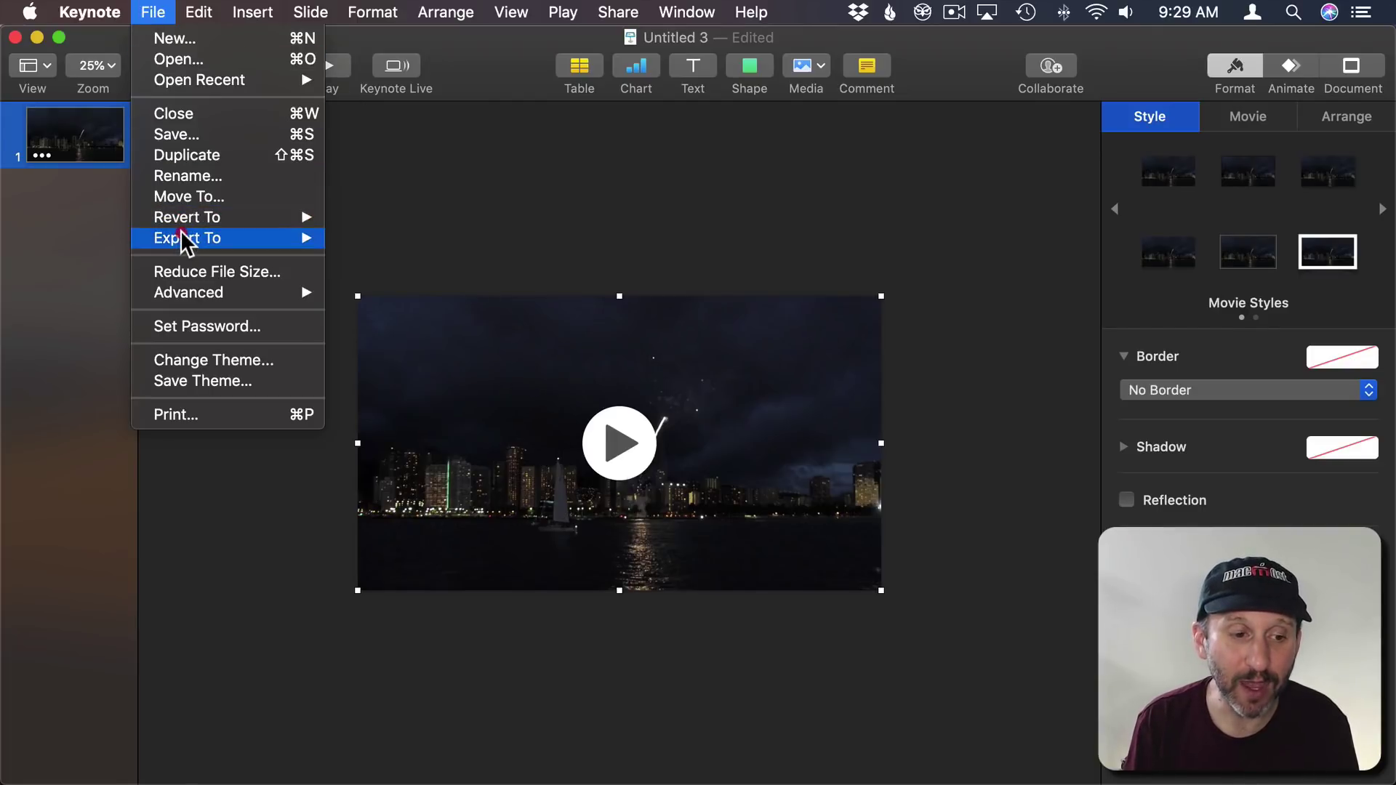
mouse_move(187, 238)
click(402, 300)
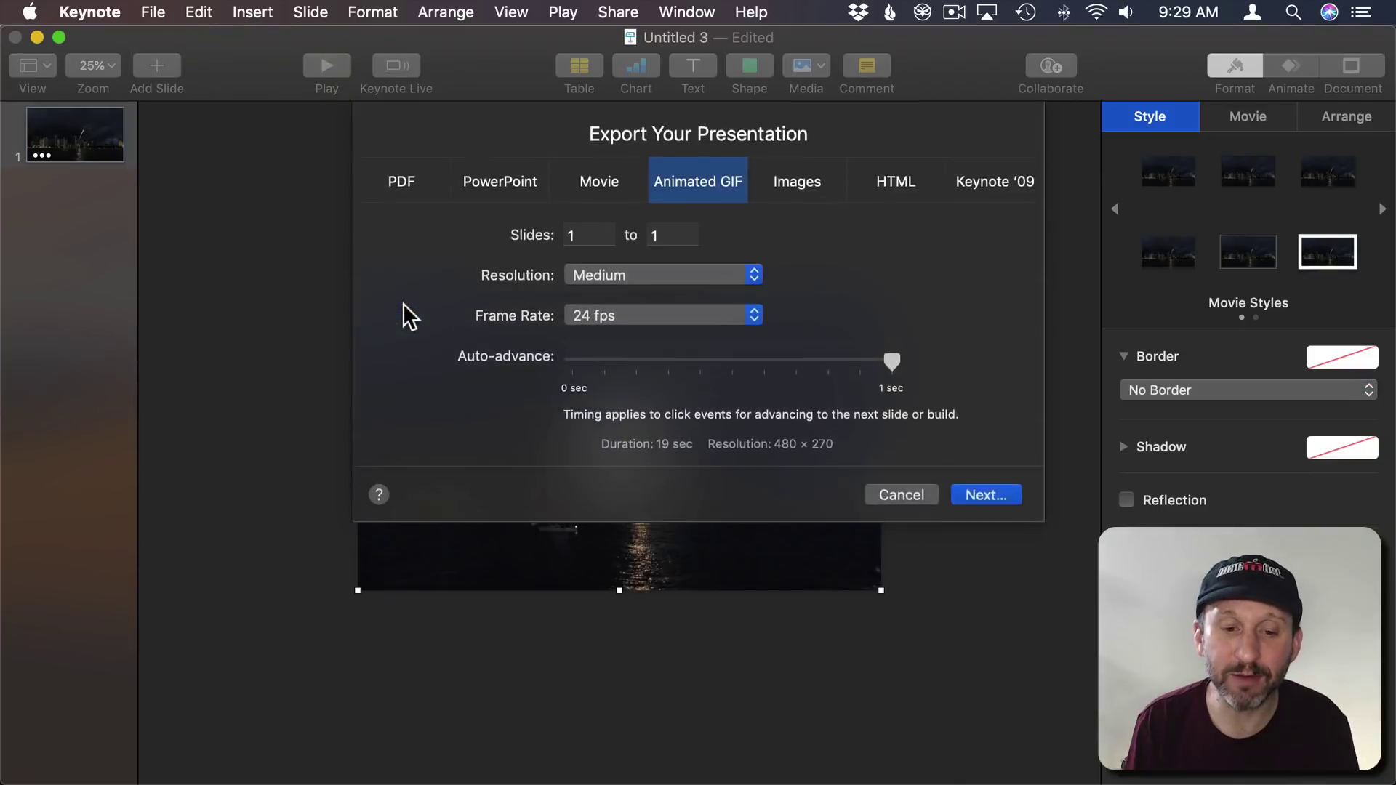
key(Escape)
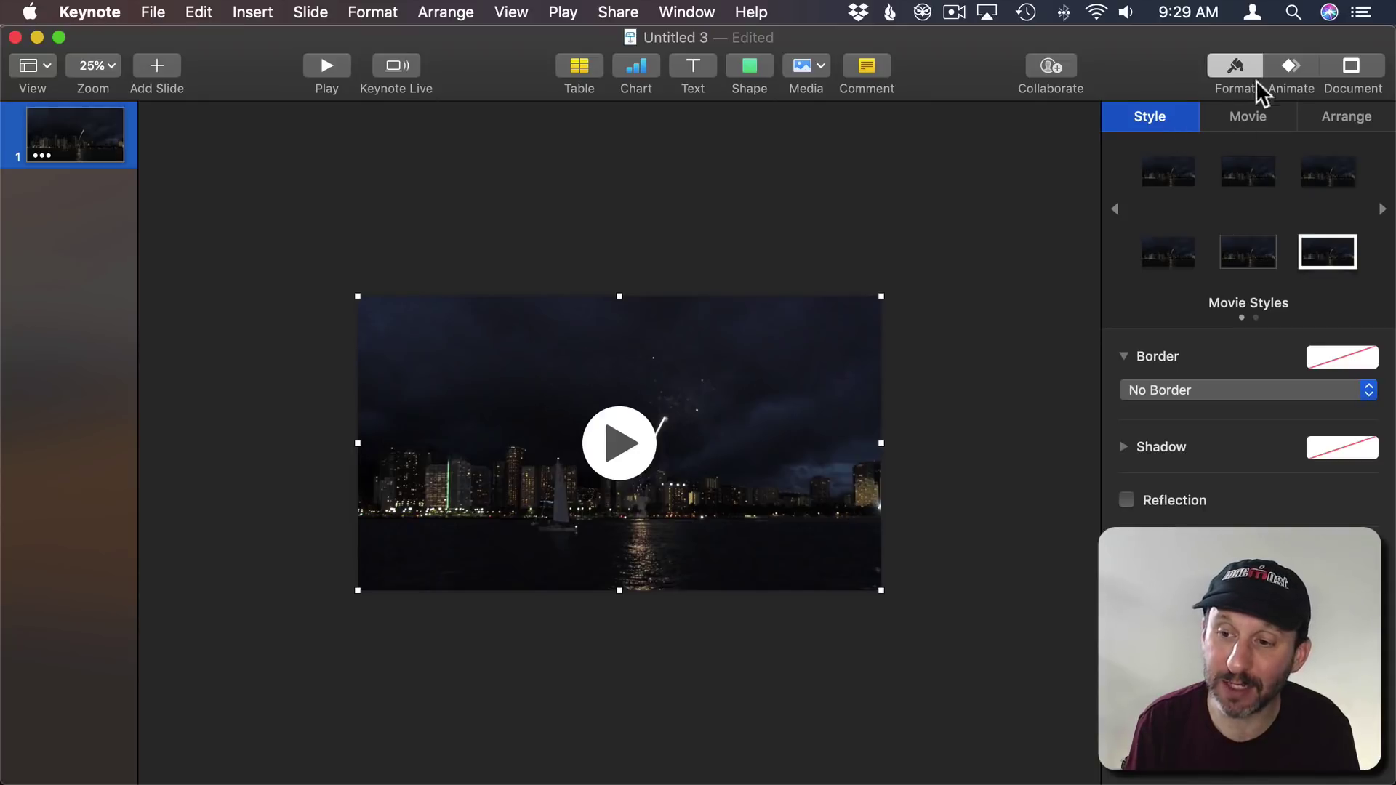
Step: Trim the Fireworks movie to play from 00:00:00.000 to 00:00:02.781
click(1248, 119)
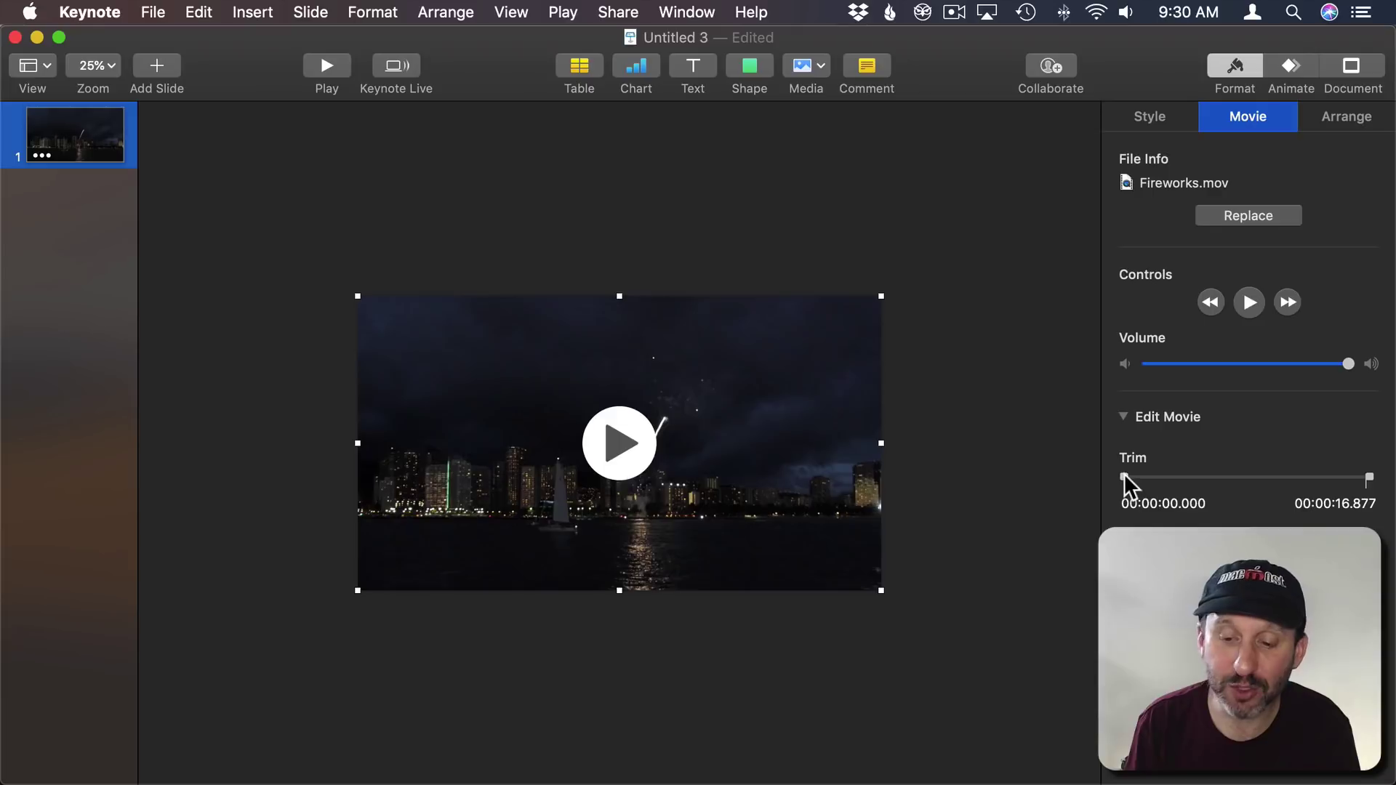
mouse_move(1123, 473)
mouse_down()
mouse_move(1167, 471)
mouse_move(1109, 478)
mouse_up()
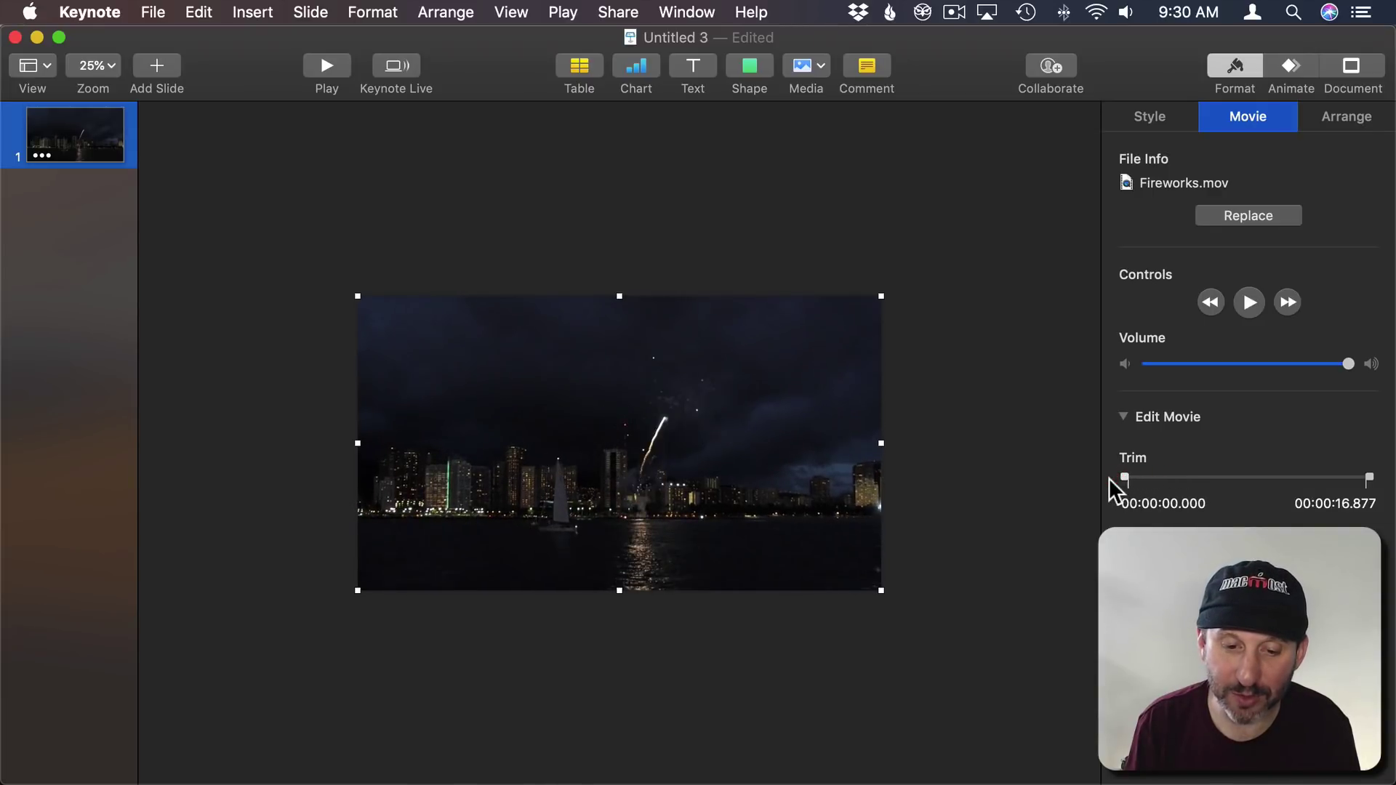
drag(1372, 480, 1166, 474)
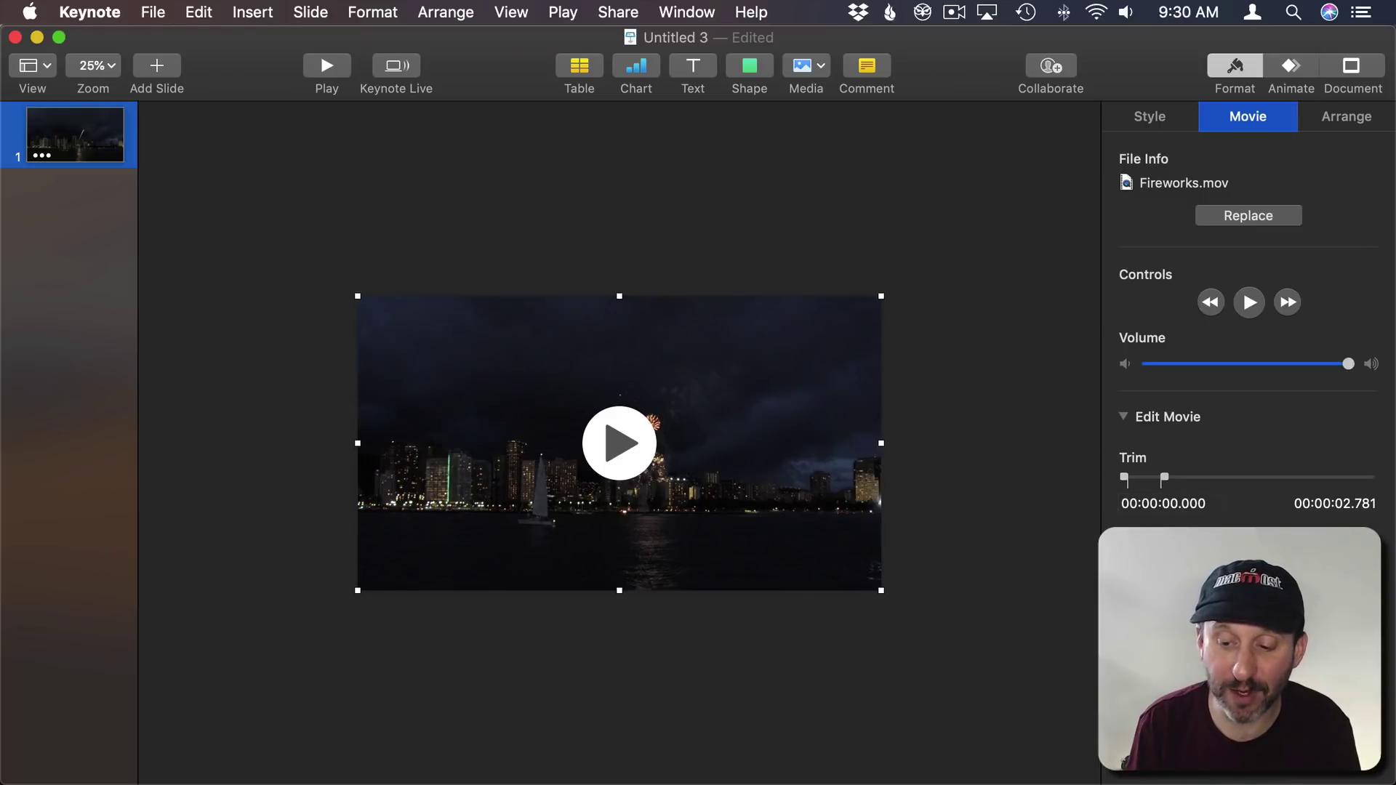
Step: Start an Animated GIF export and set its resolution to Small, 320 × 180
click(153, 13)
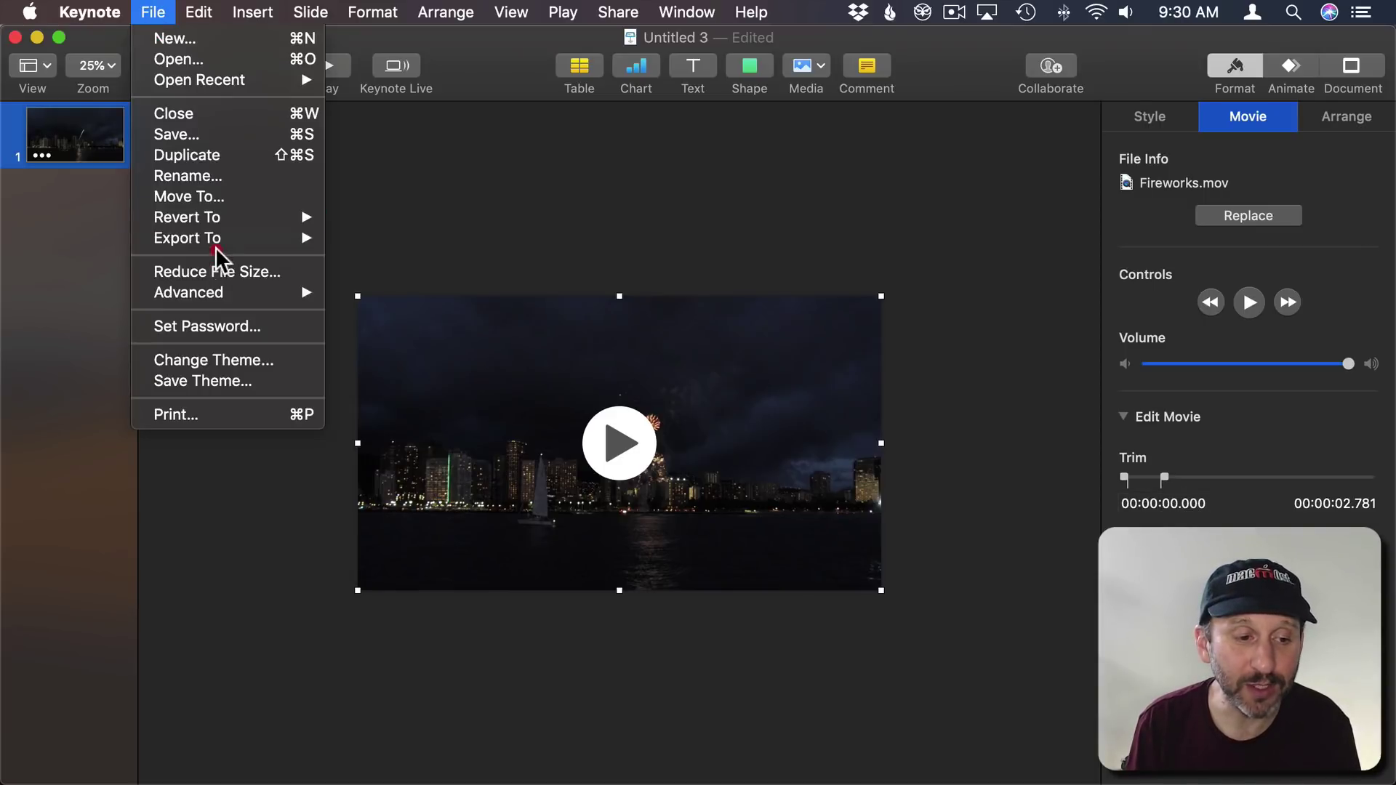
mouse_move(214, 240)
click(398, 300)
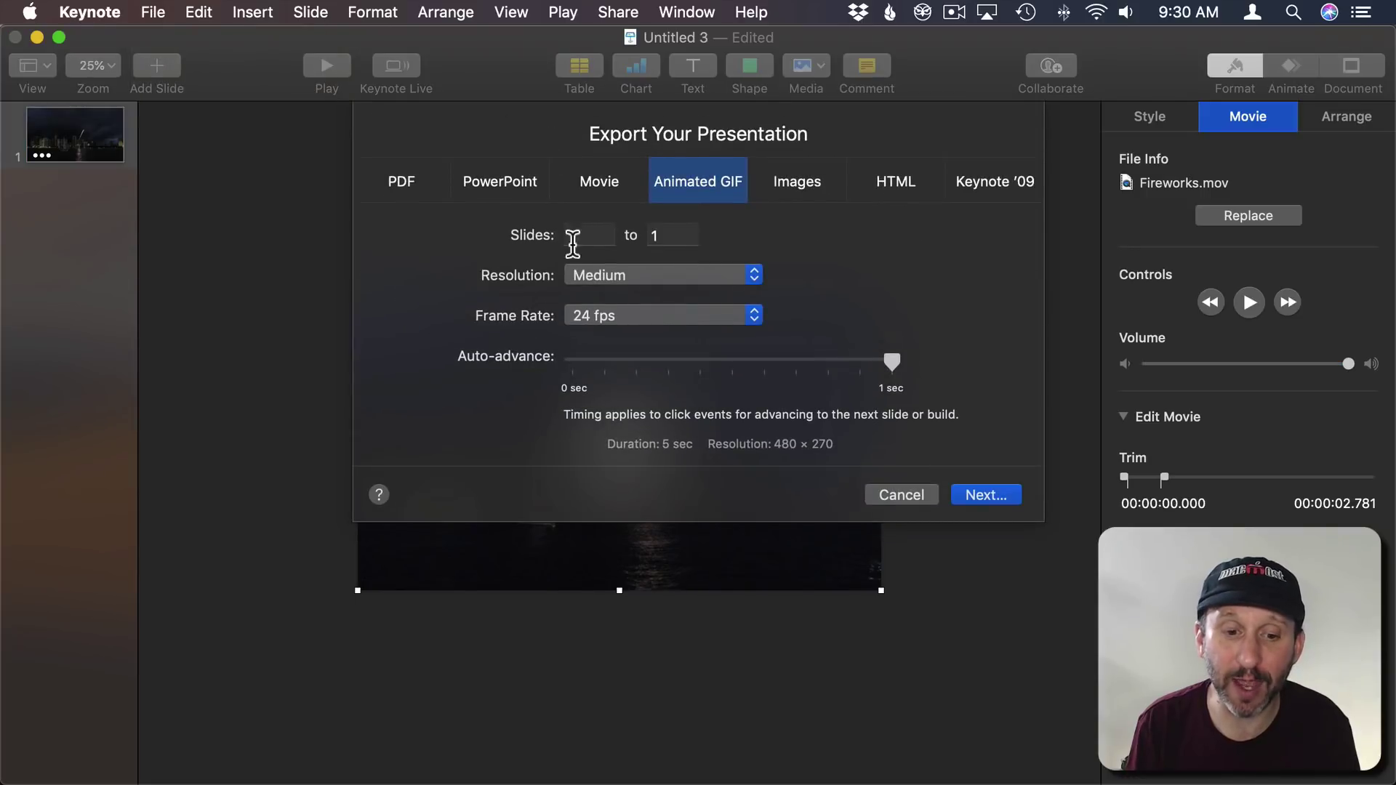
click(608, 275)
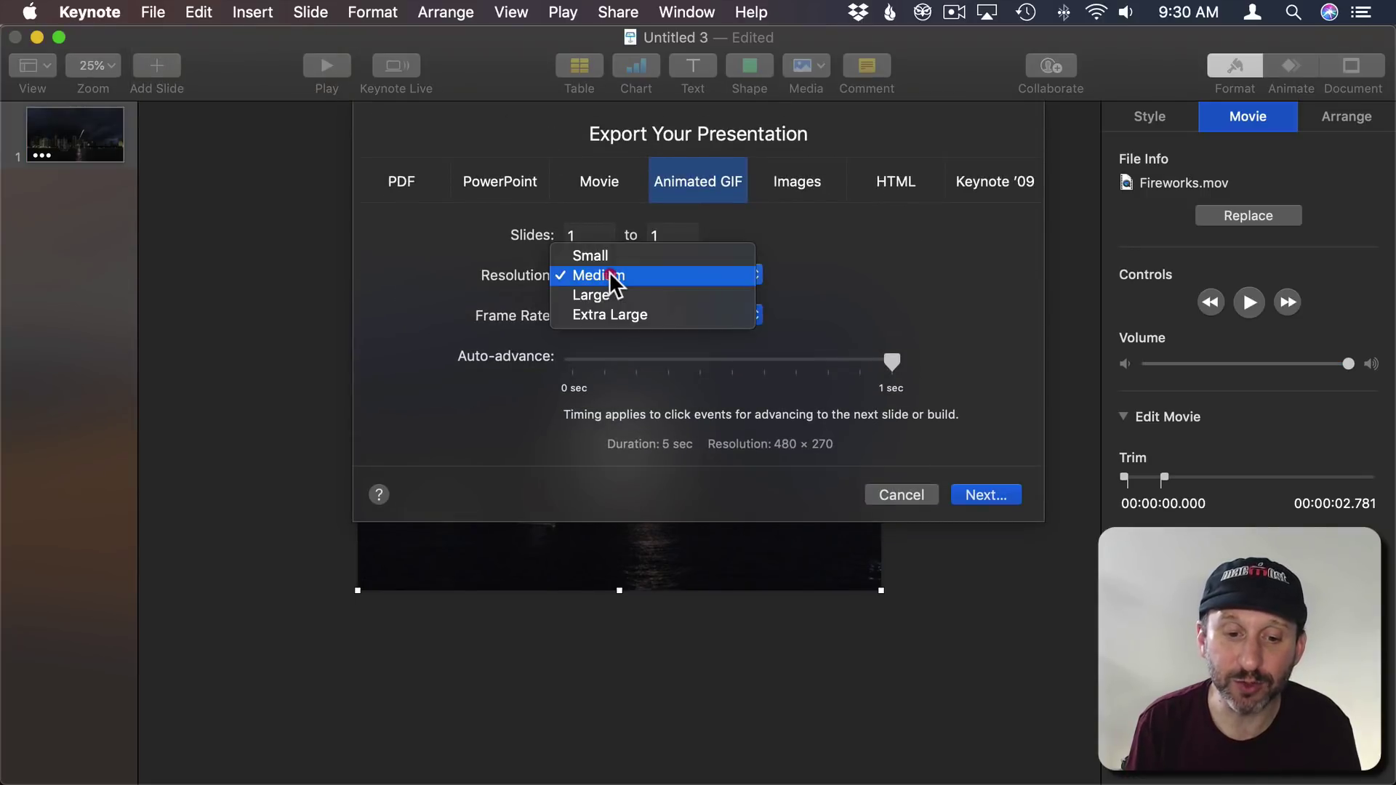
click(613, 314)
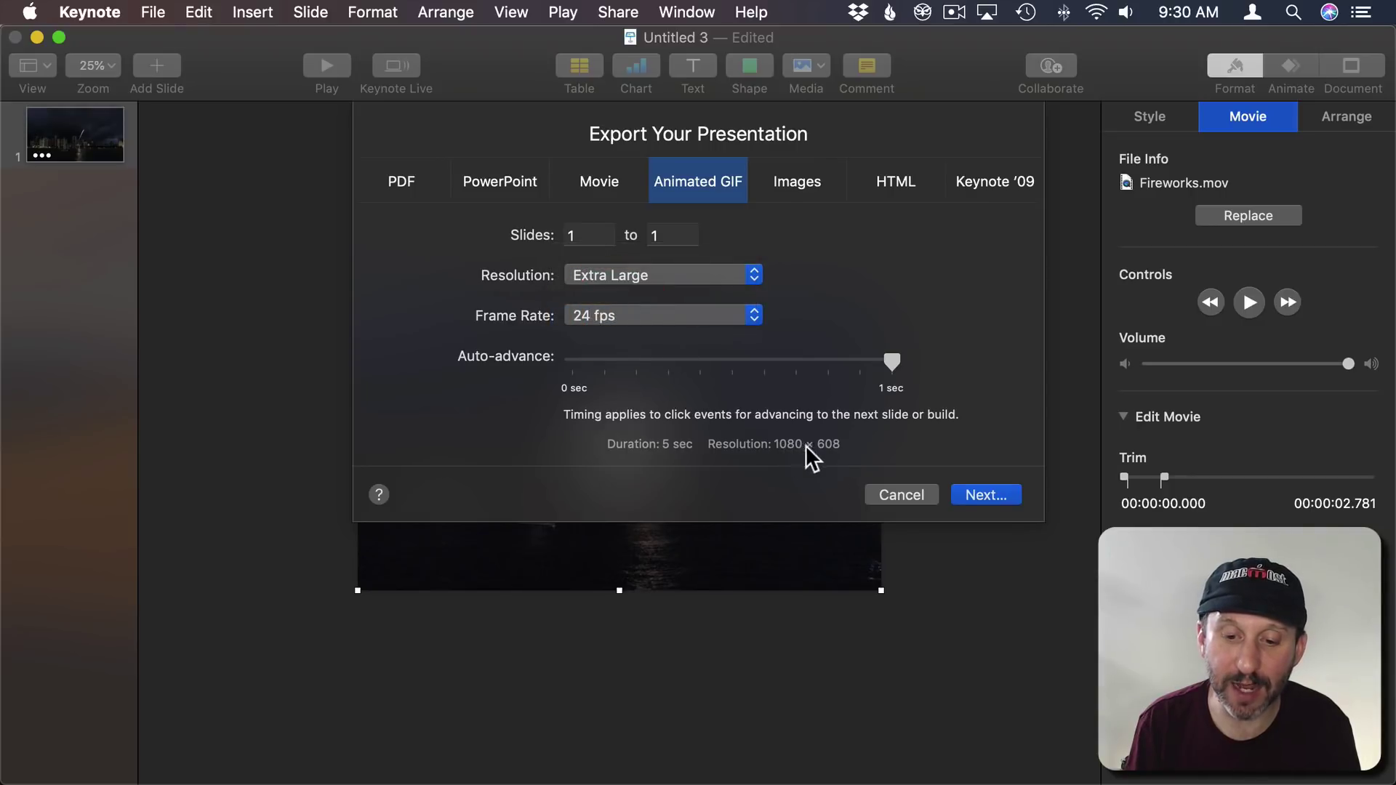
click(654, 276)
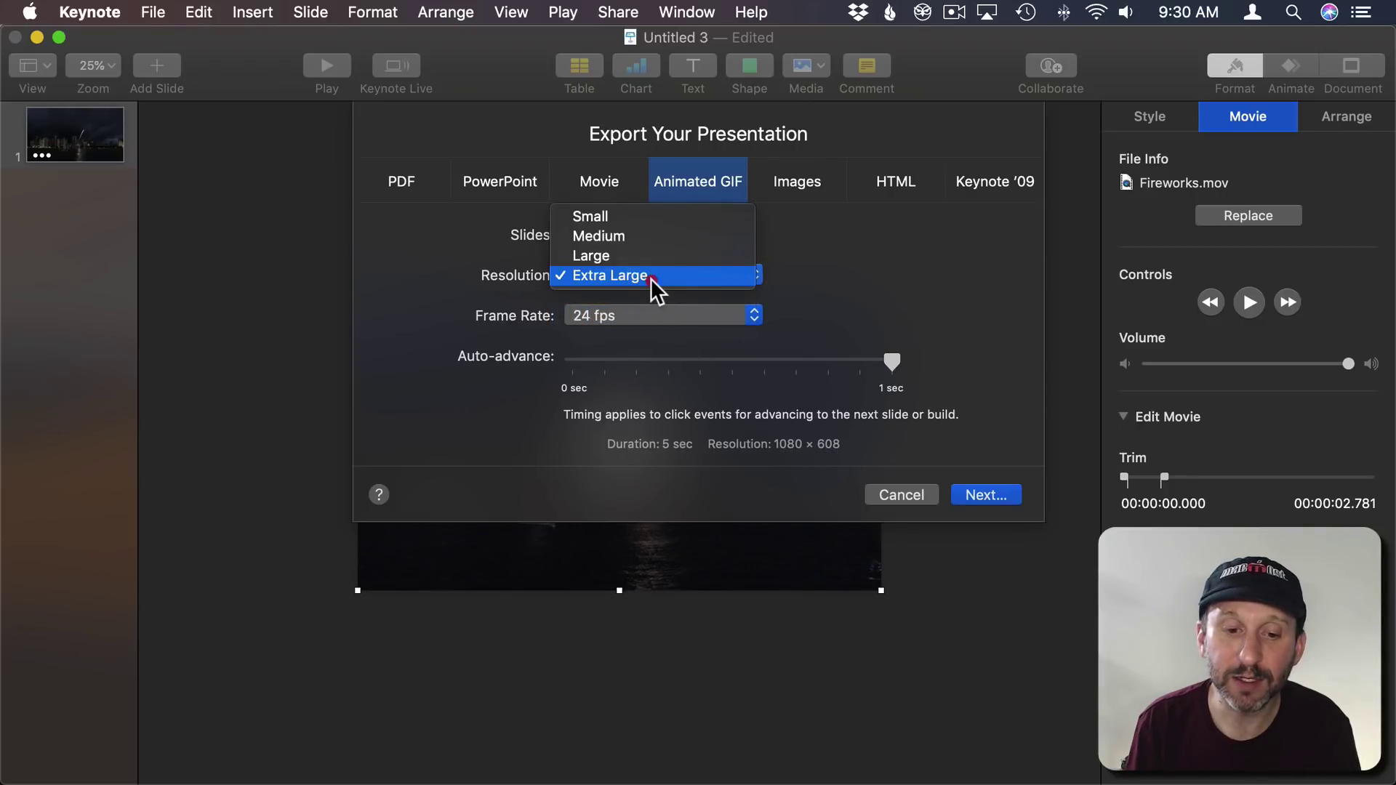
click(647, 258)
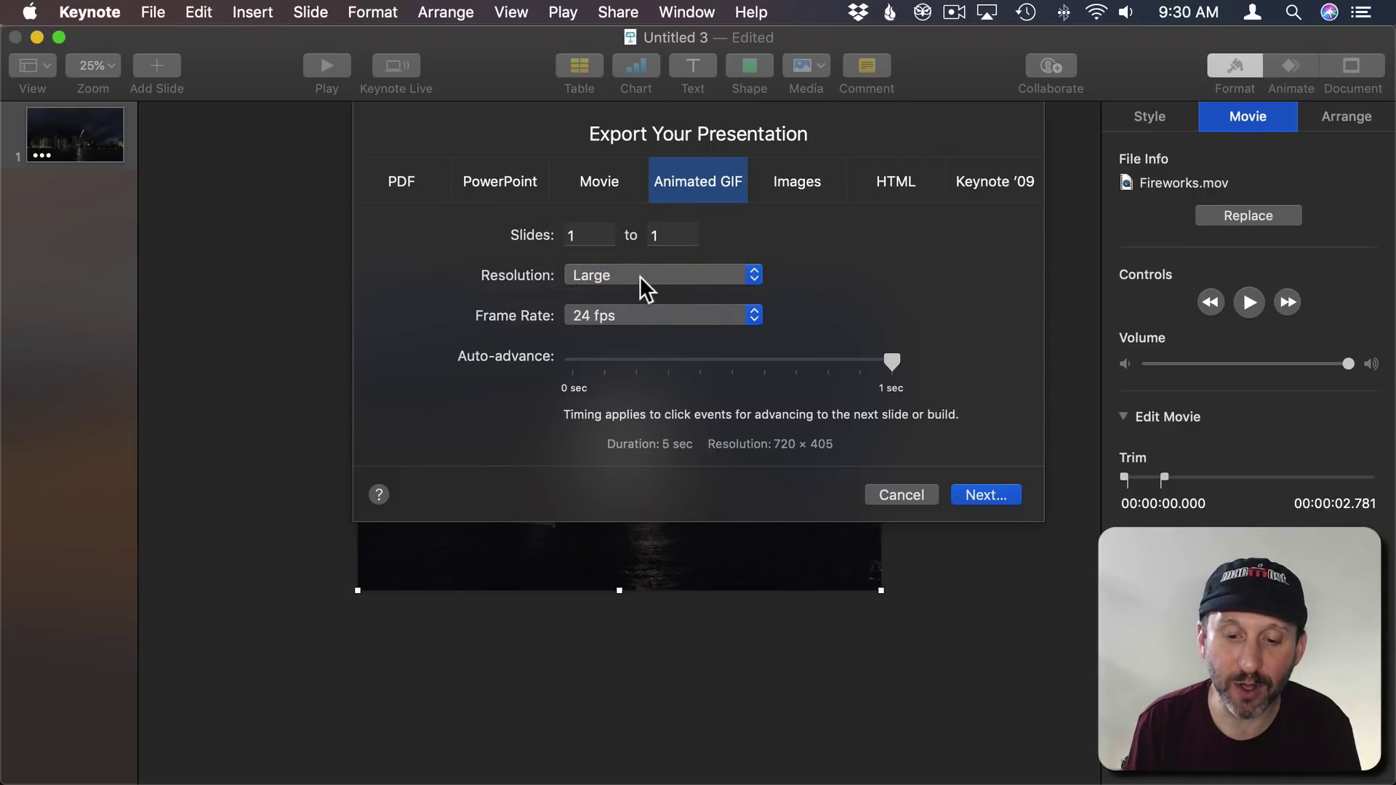
click(640, 277)
click(636, 258)
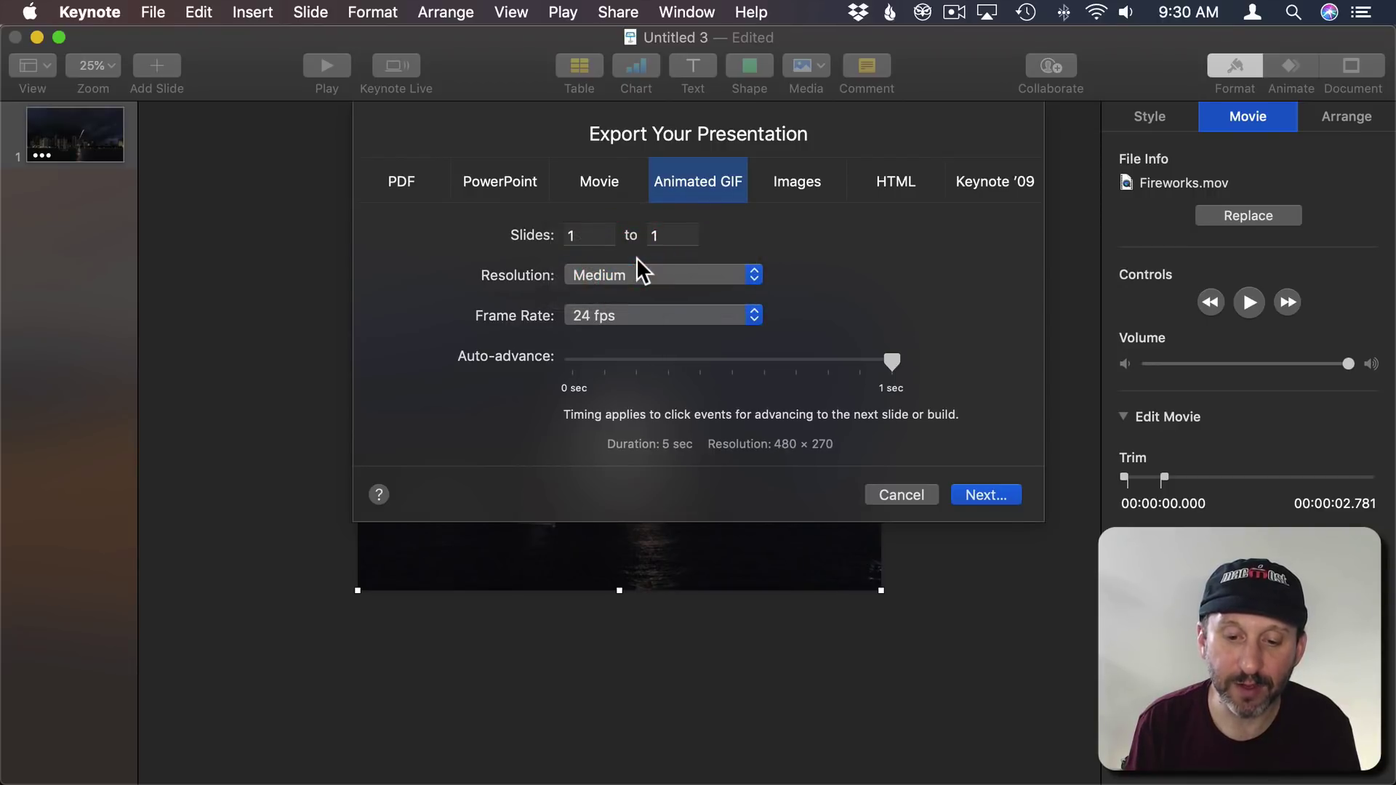
click(630, 280)
click(628, 248)
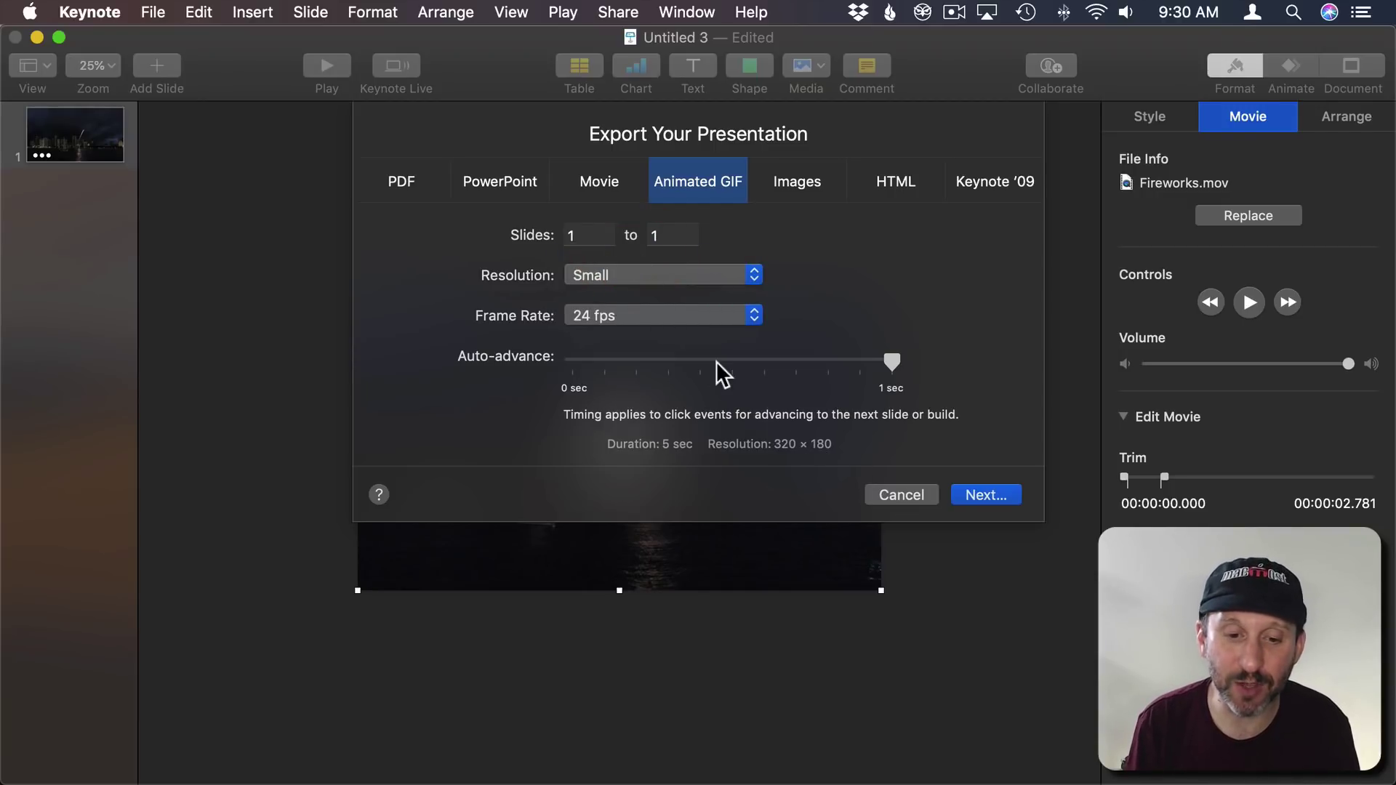
Step: Set the GIF frame rate to 15 fps and export Untitled 3.gif to the Desktop
click(607, 316)
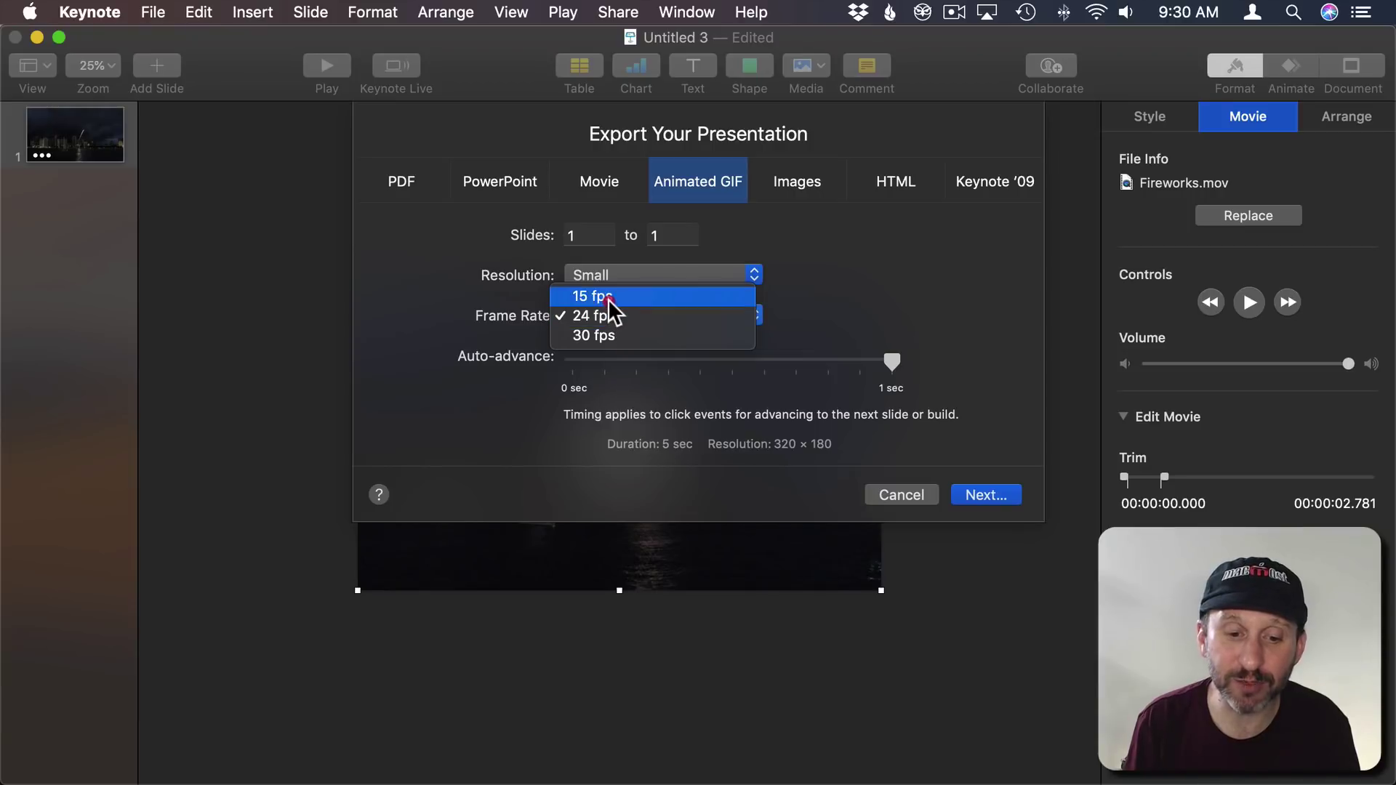
click(608, 297)
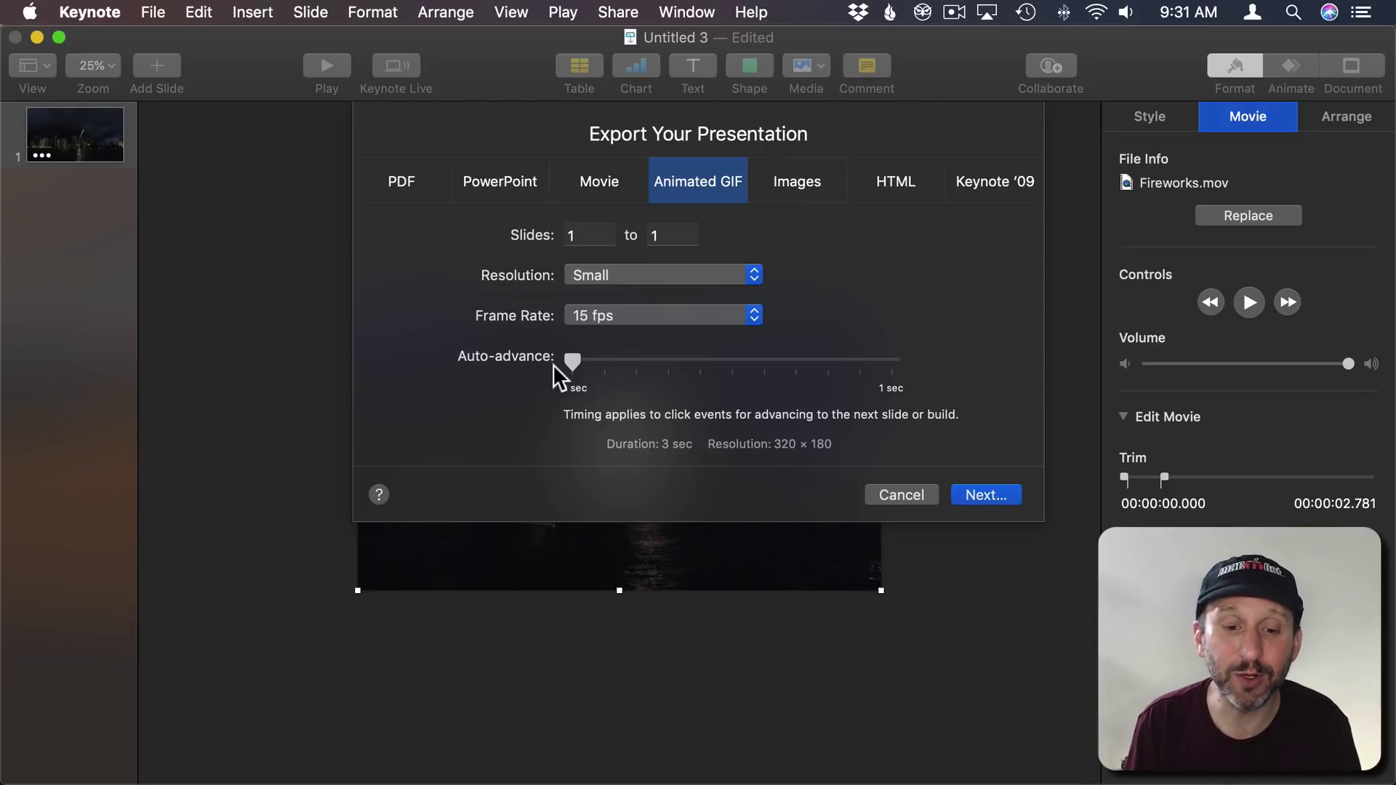
click(988, 494)
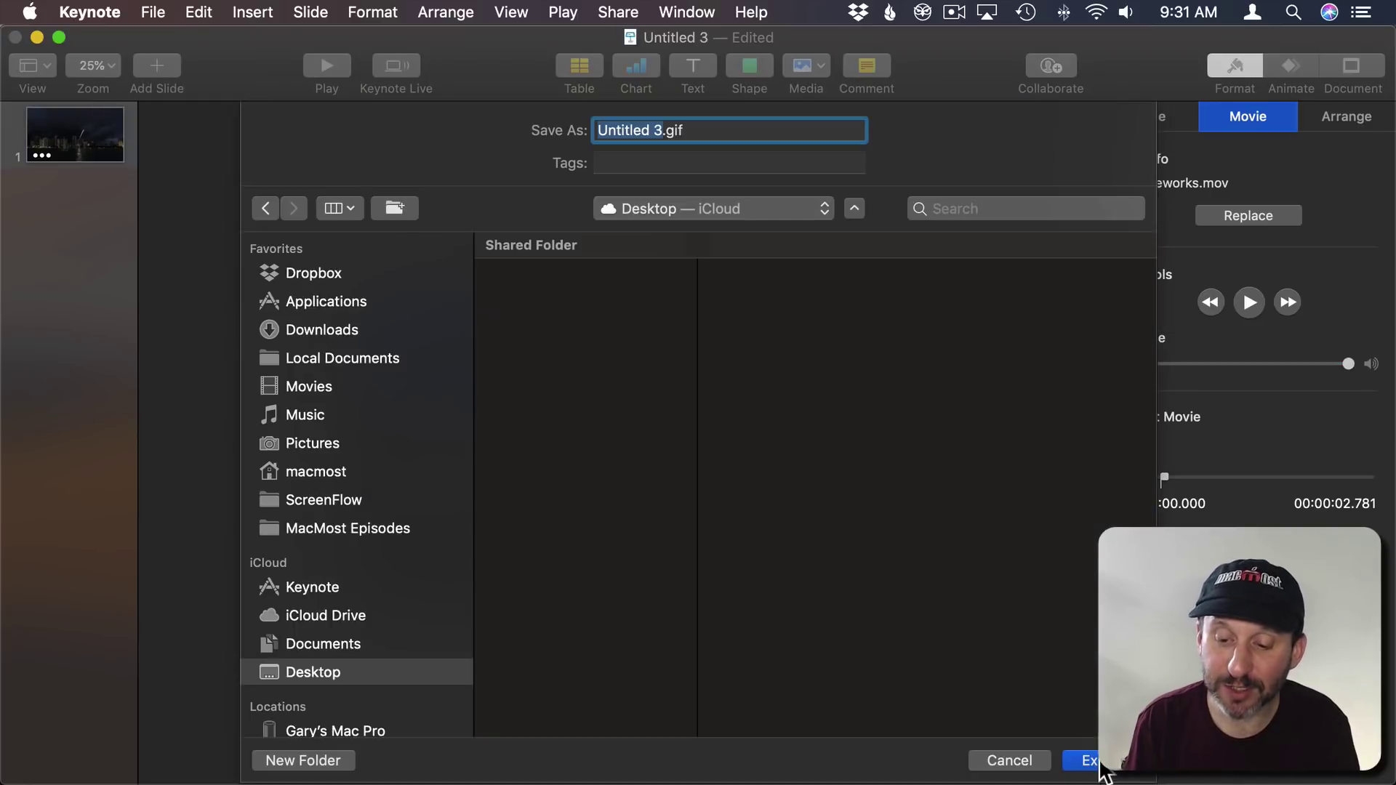
click(1099, 764)
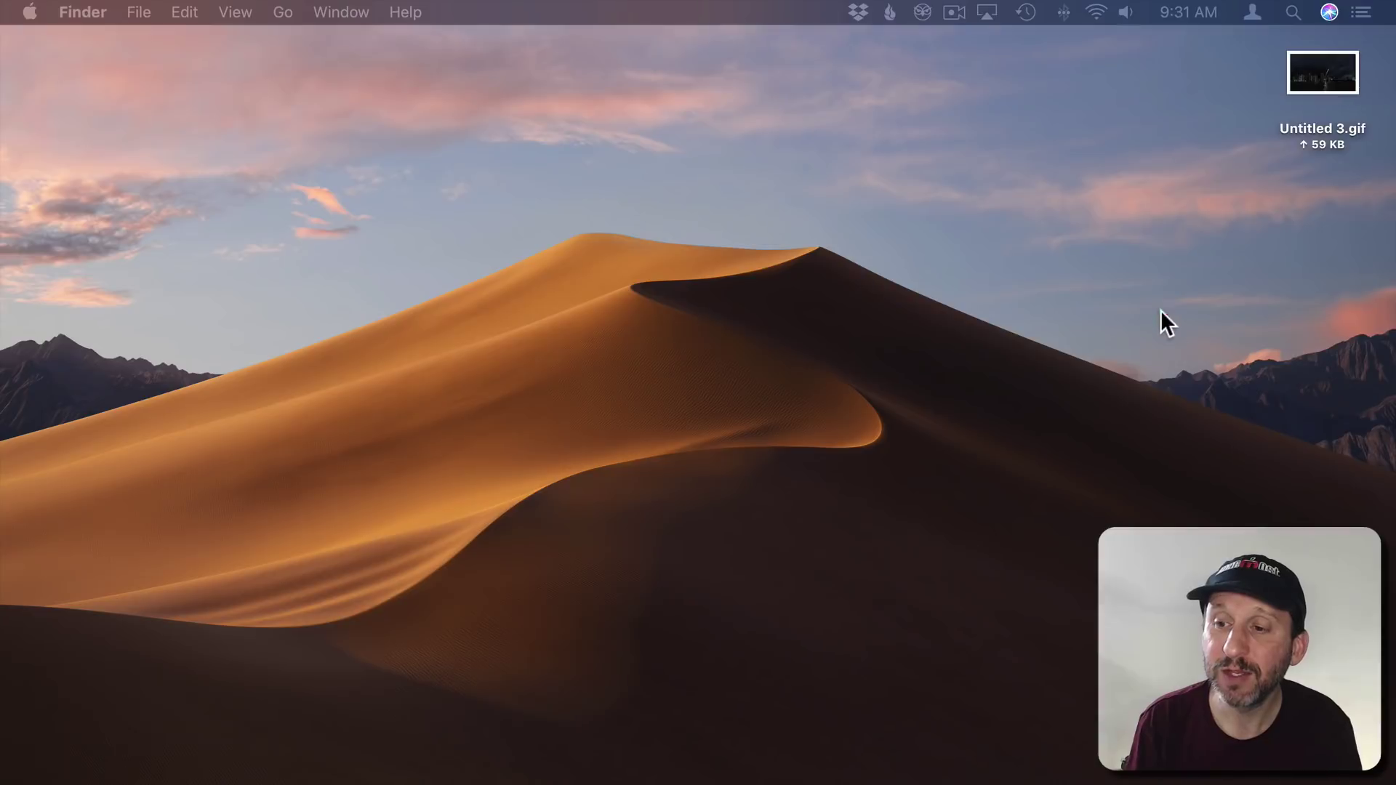
Step: Select Untitled 3.gif on the Desktop and preview it with Quick Look
click(1160, 312)
click(1312, 67)
key(space)
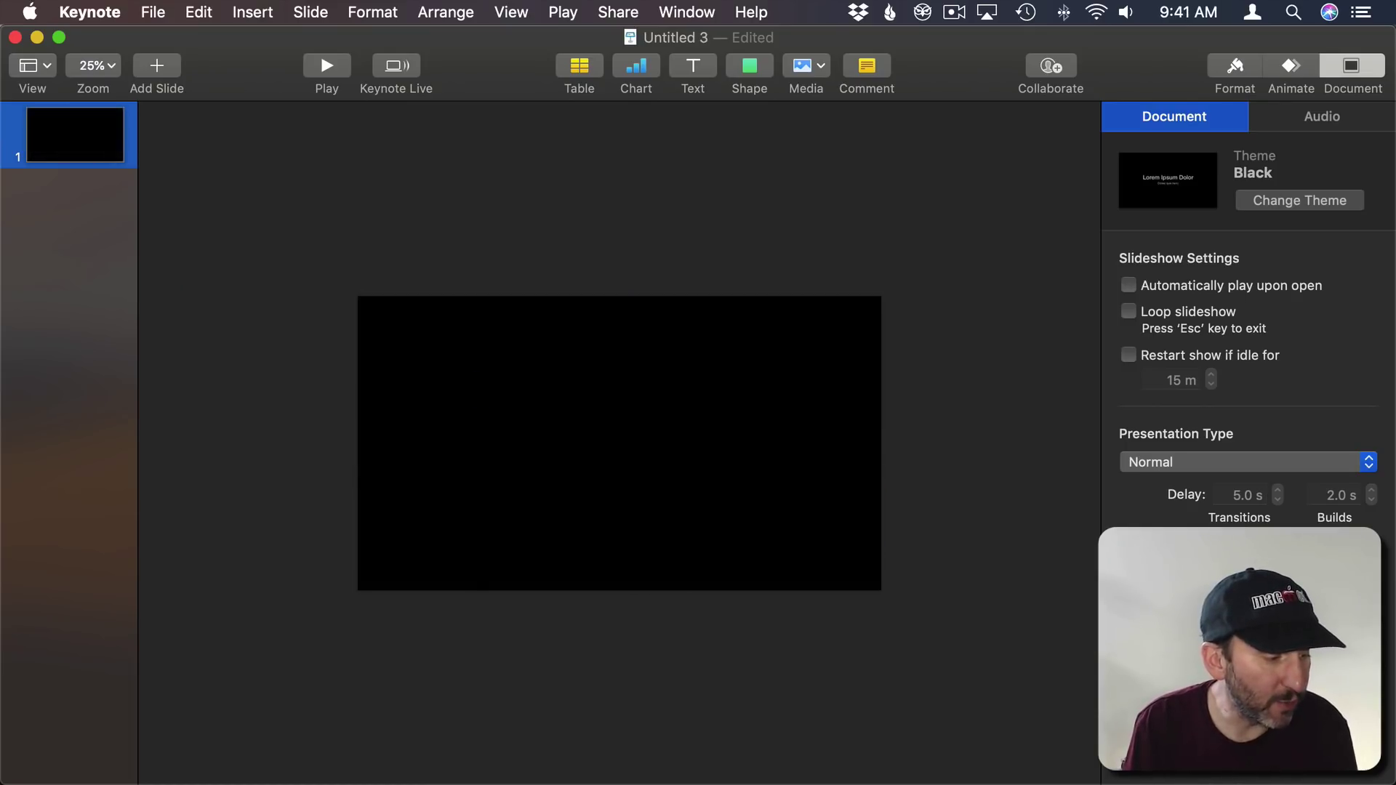
Step: Drag the wind turbine movie into the middle of the black slide, then deselect it
drag(735, 324, 651, 426)
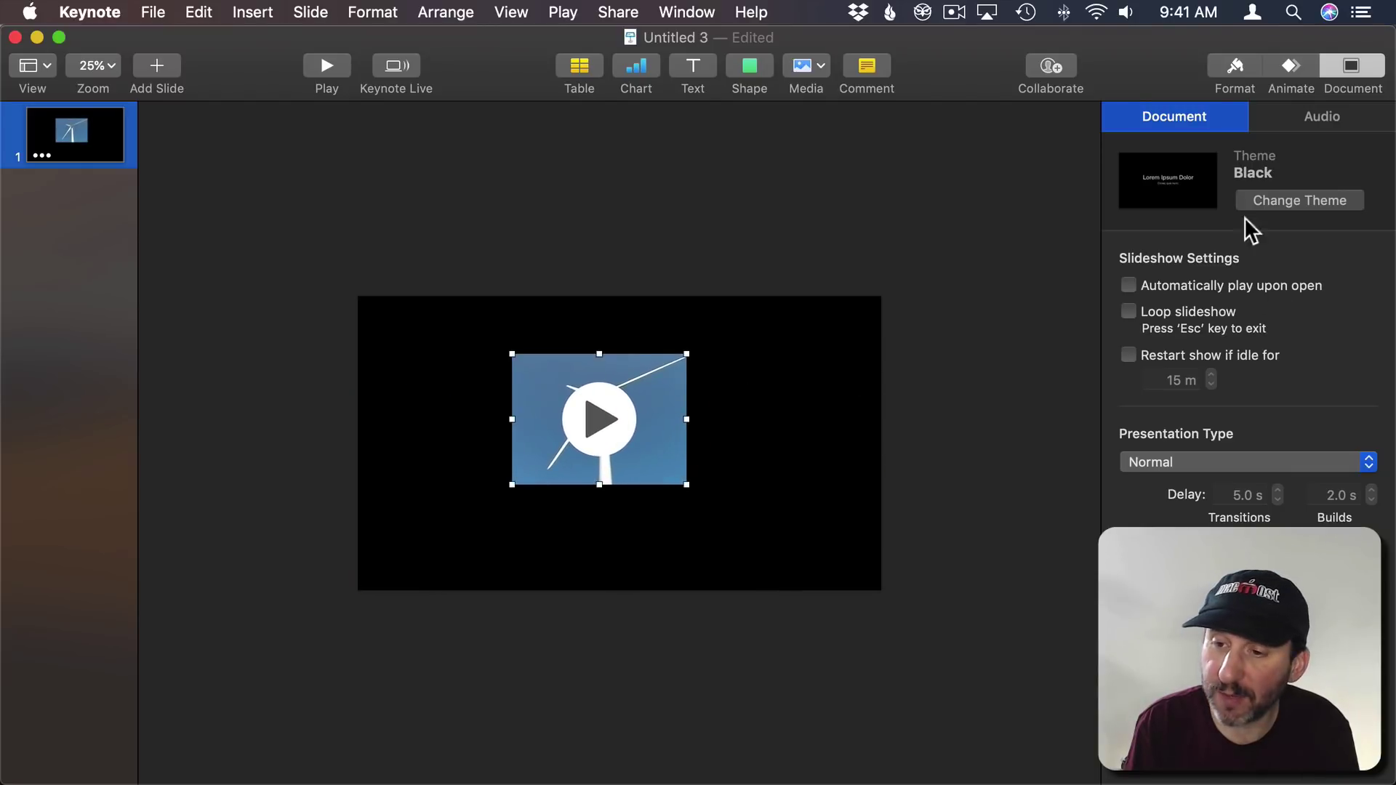
click(769, 356)
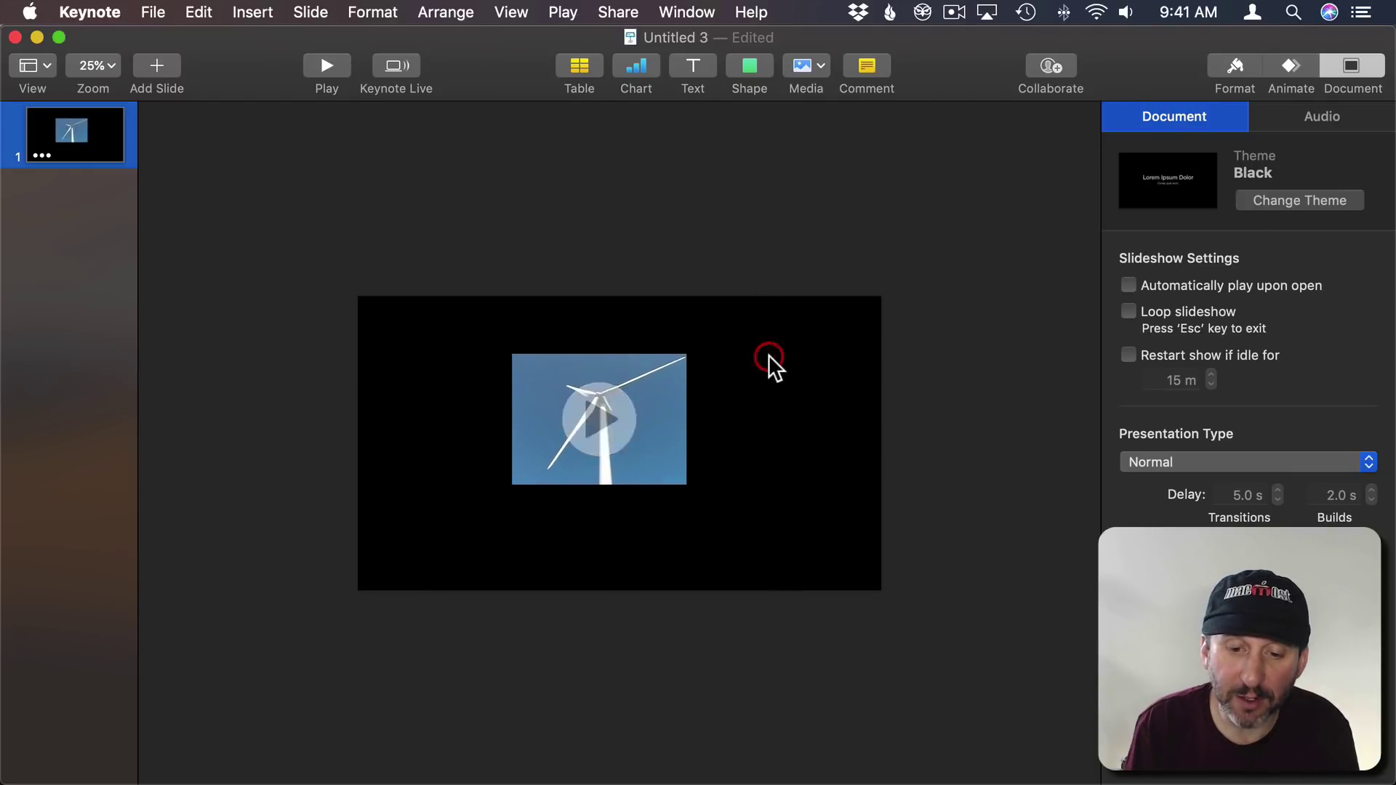
Step: Set a custom slide size of 640 × 480 in the Document settings
click(1175, 119)
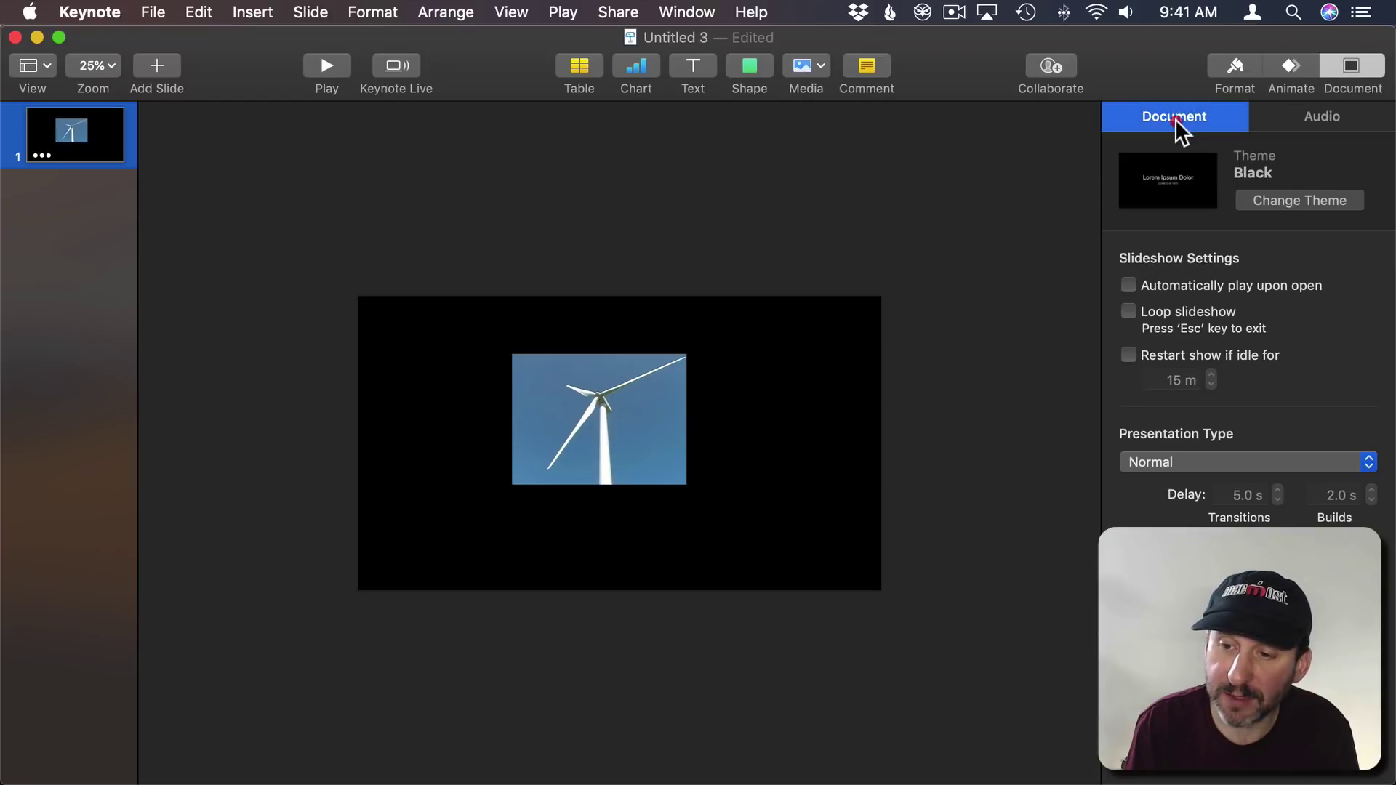
click(1183, 596)
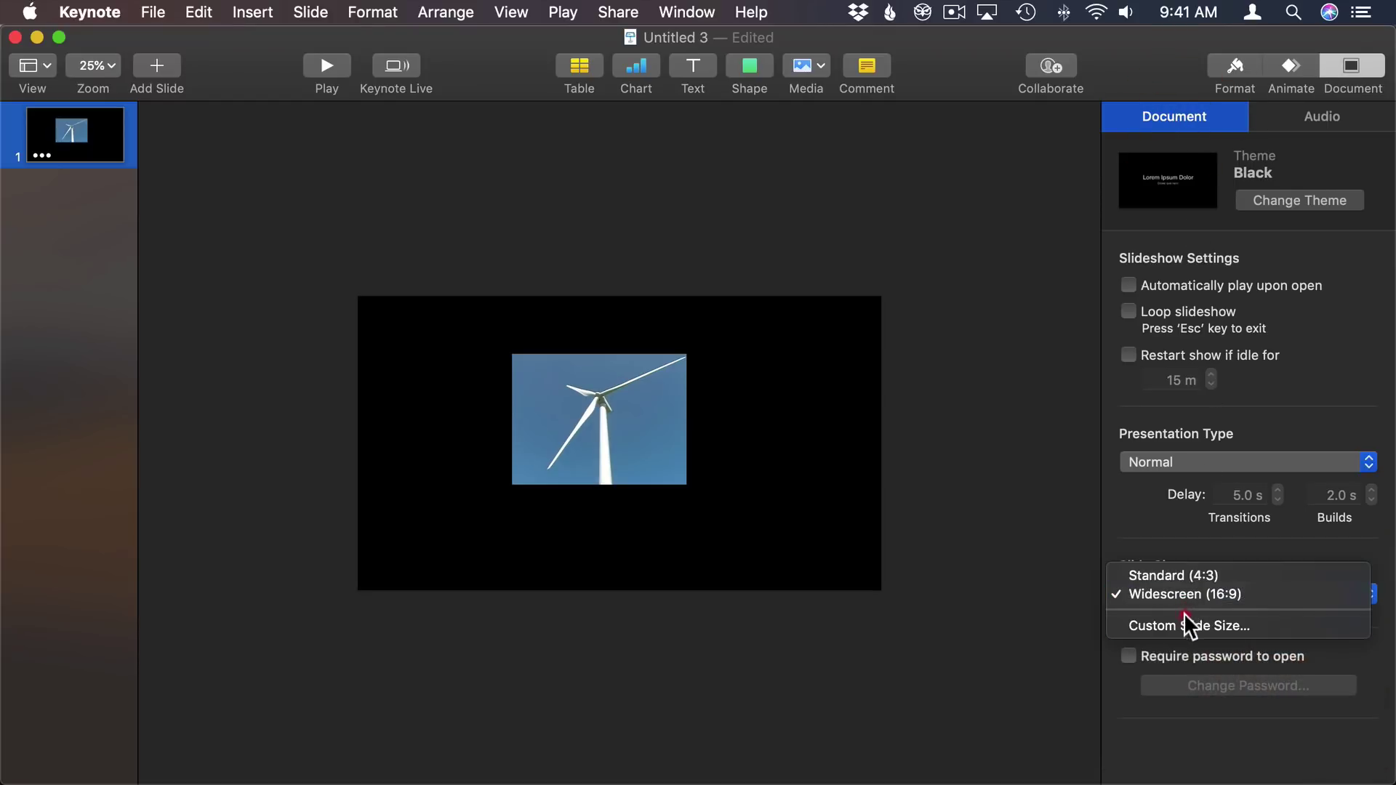
click(1183, 617)
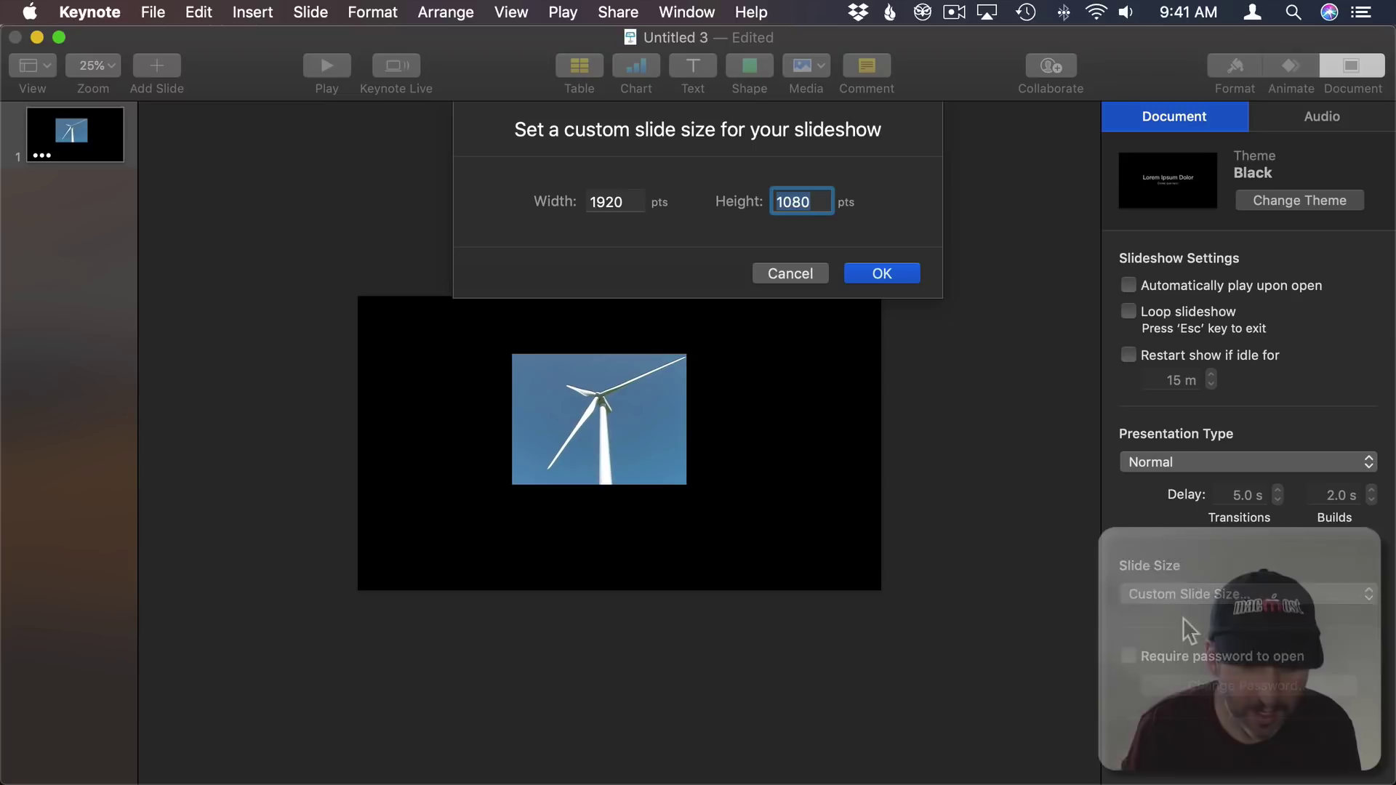
key(Tab)
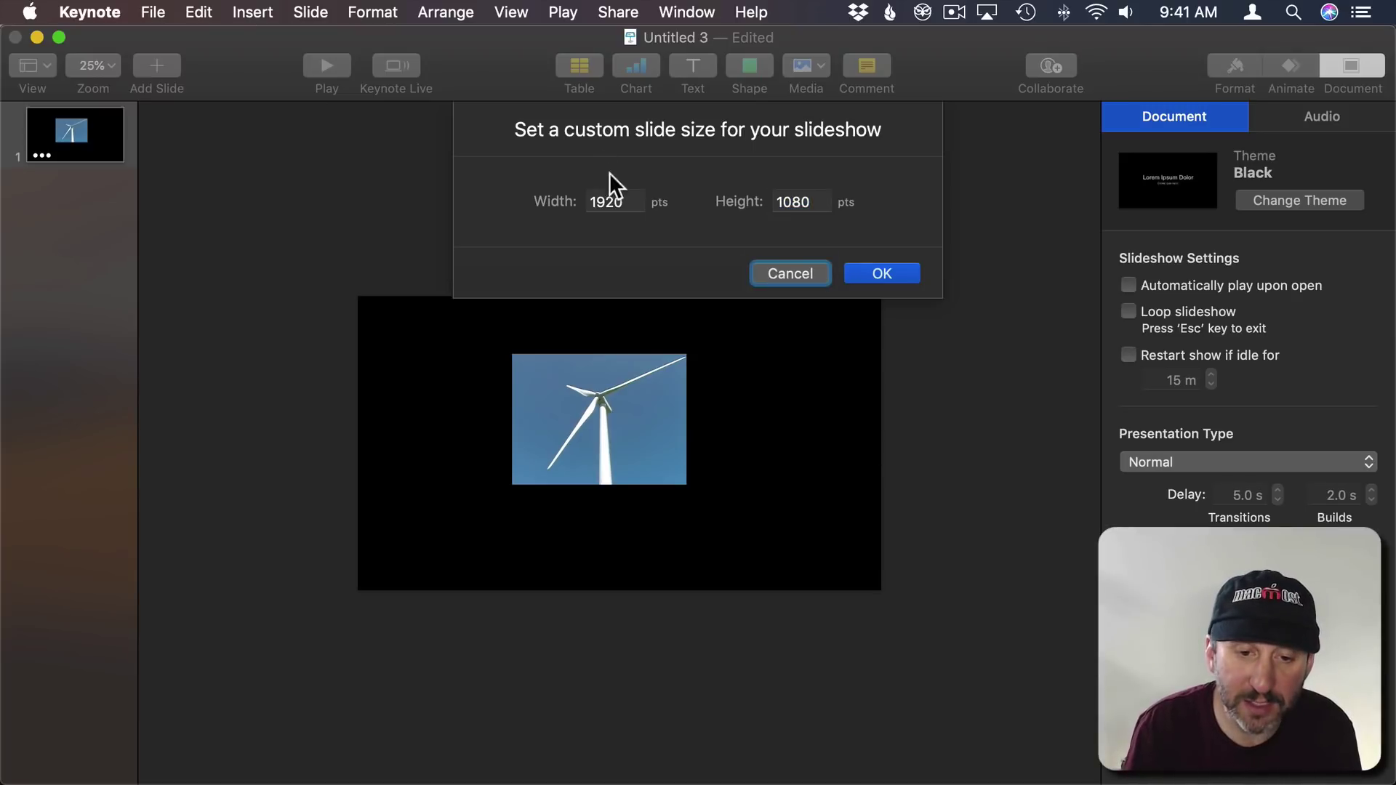
double_click(610, 202)
text(640)
key(Tab)
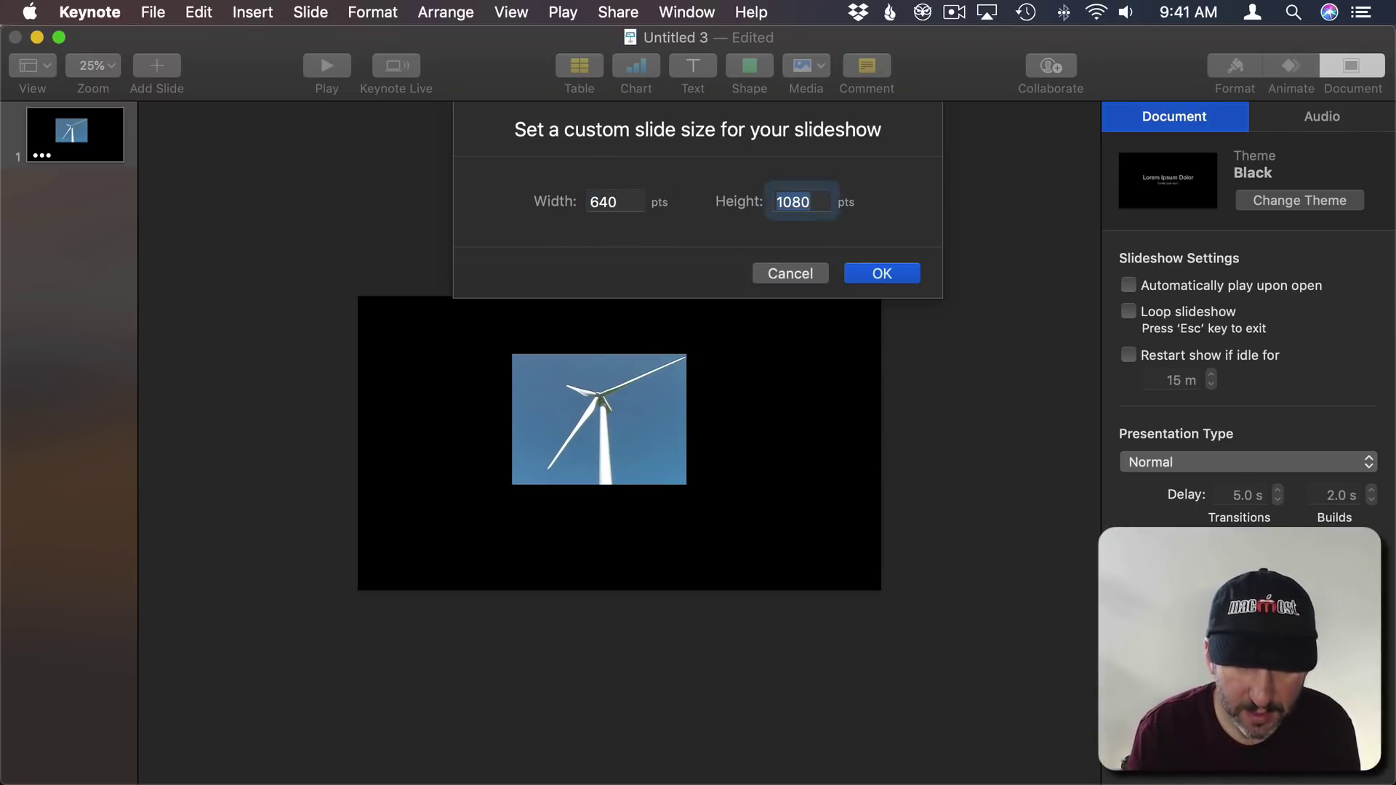
text(480)
key(Return)
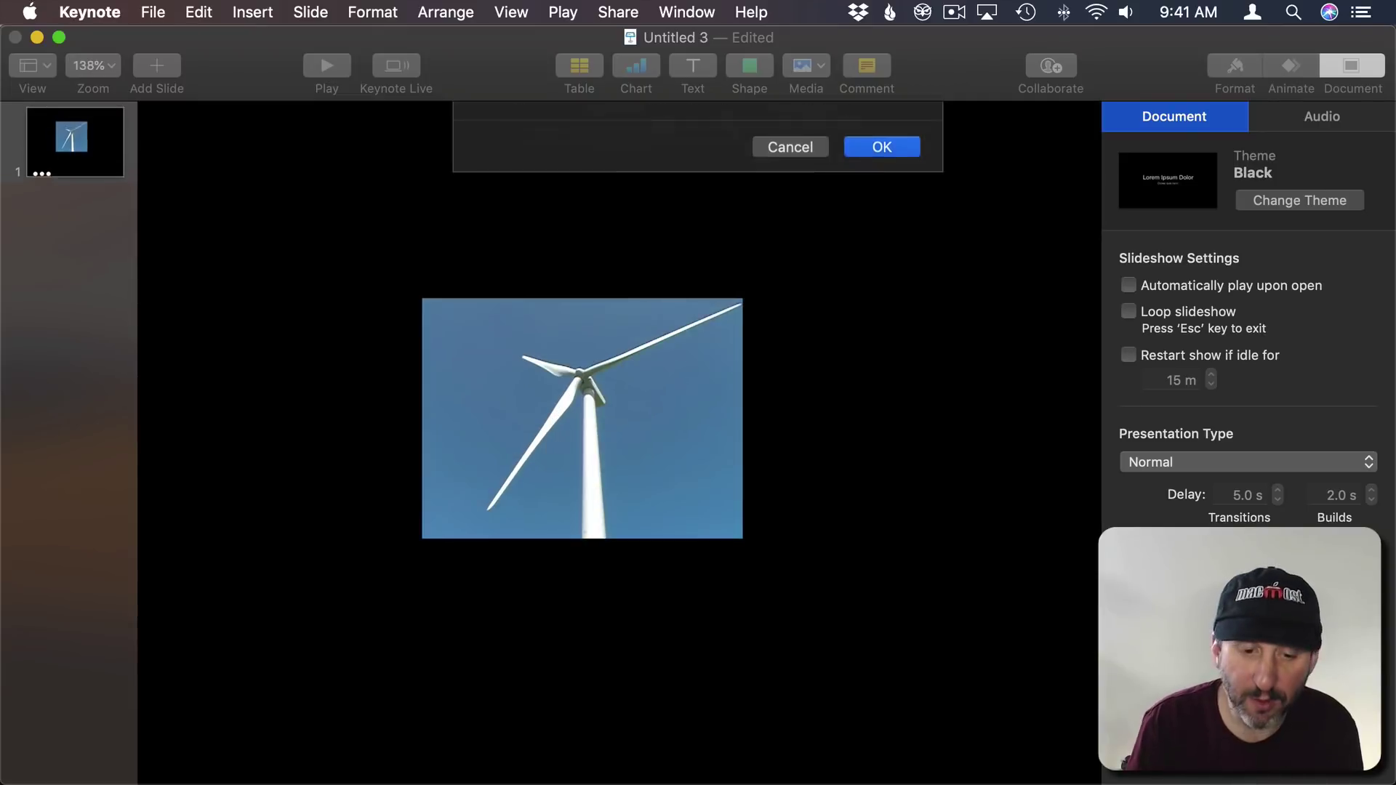
Step: Zoom to 25% and enlarge the turbine video to cover the whole slide
click(83, 67)
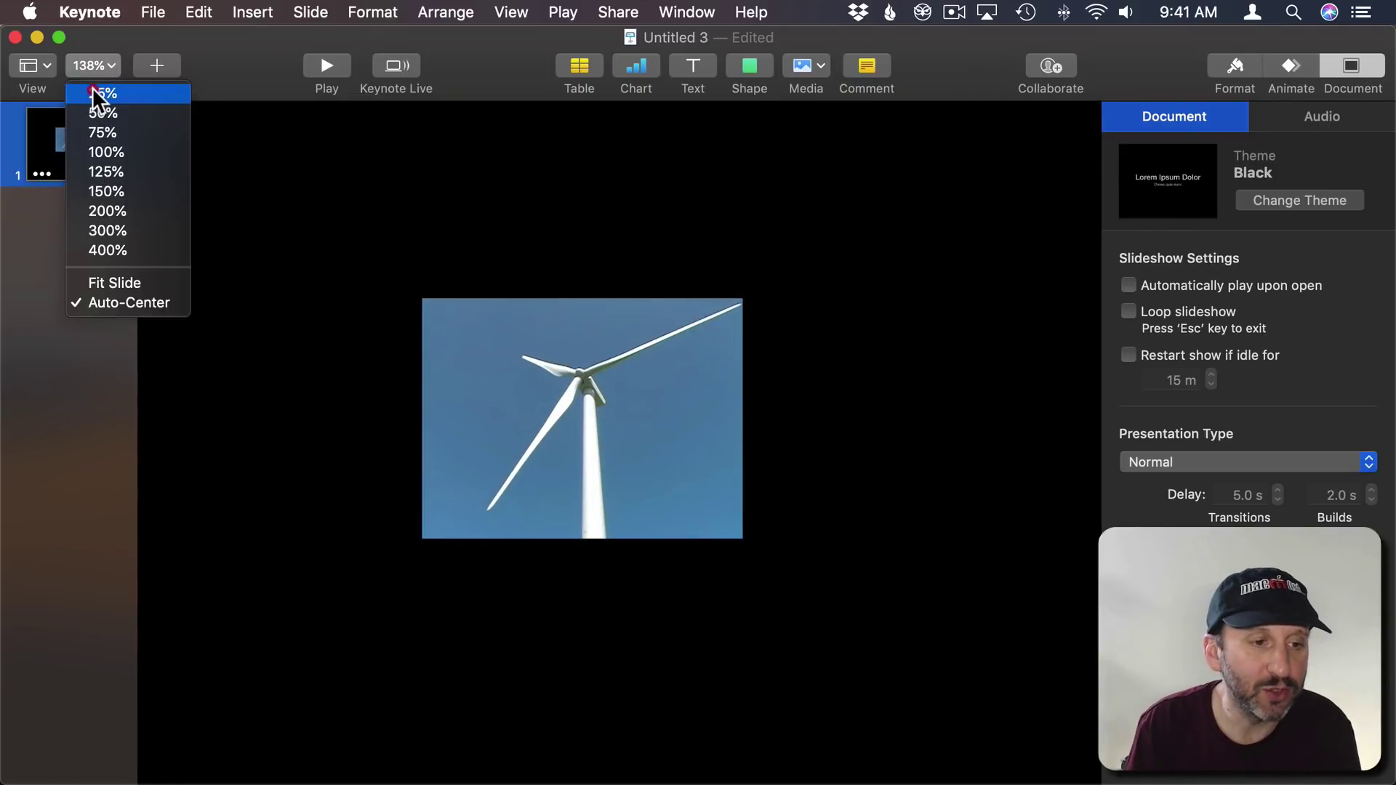
click(93, 88)
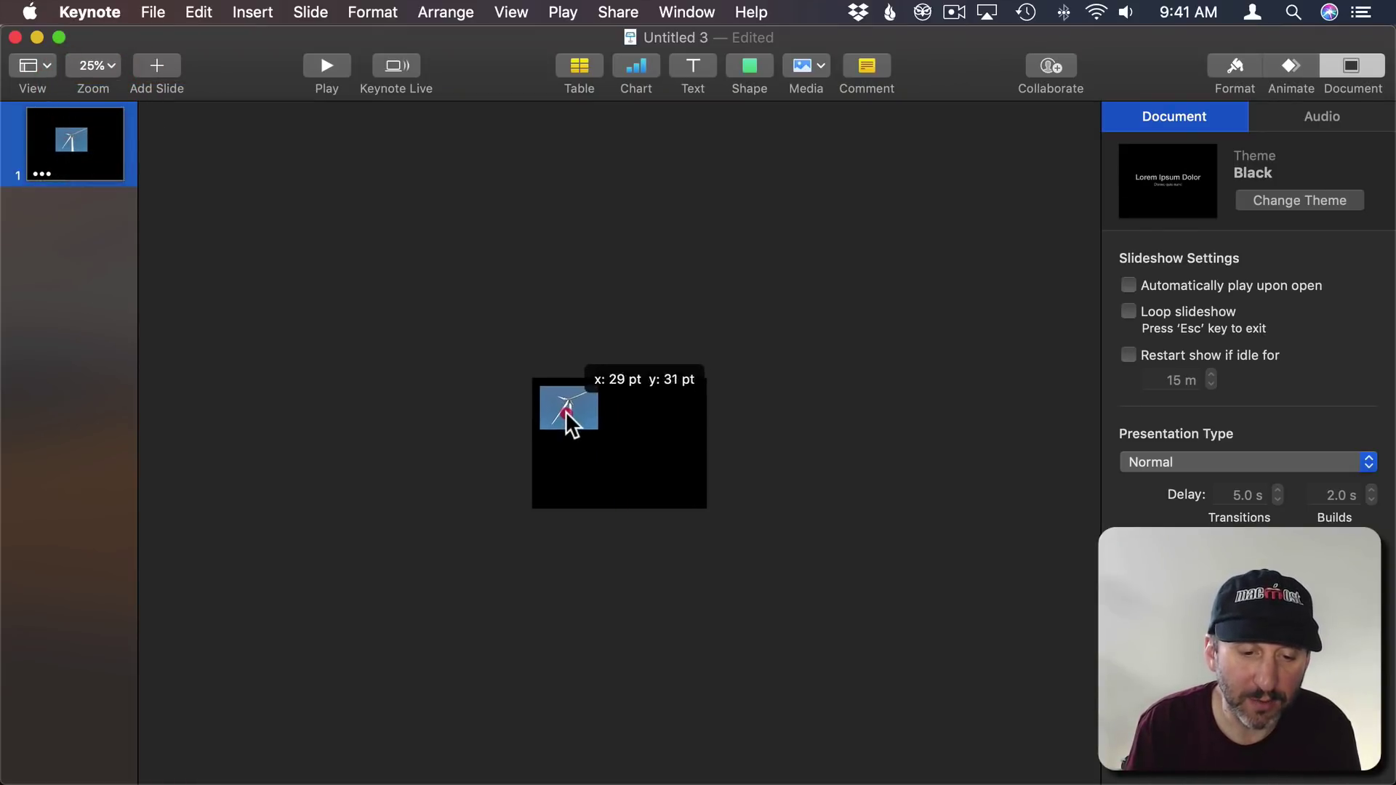
drag(564, 411, 702, 500)
key(super+shift+period)
key(super+shift+period)
click(626, 445)
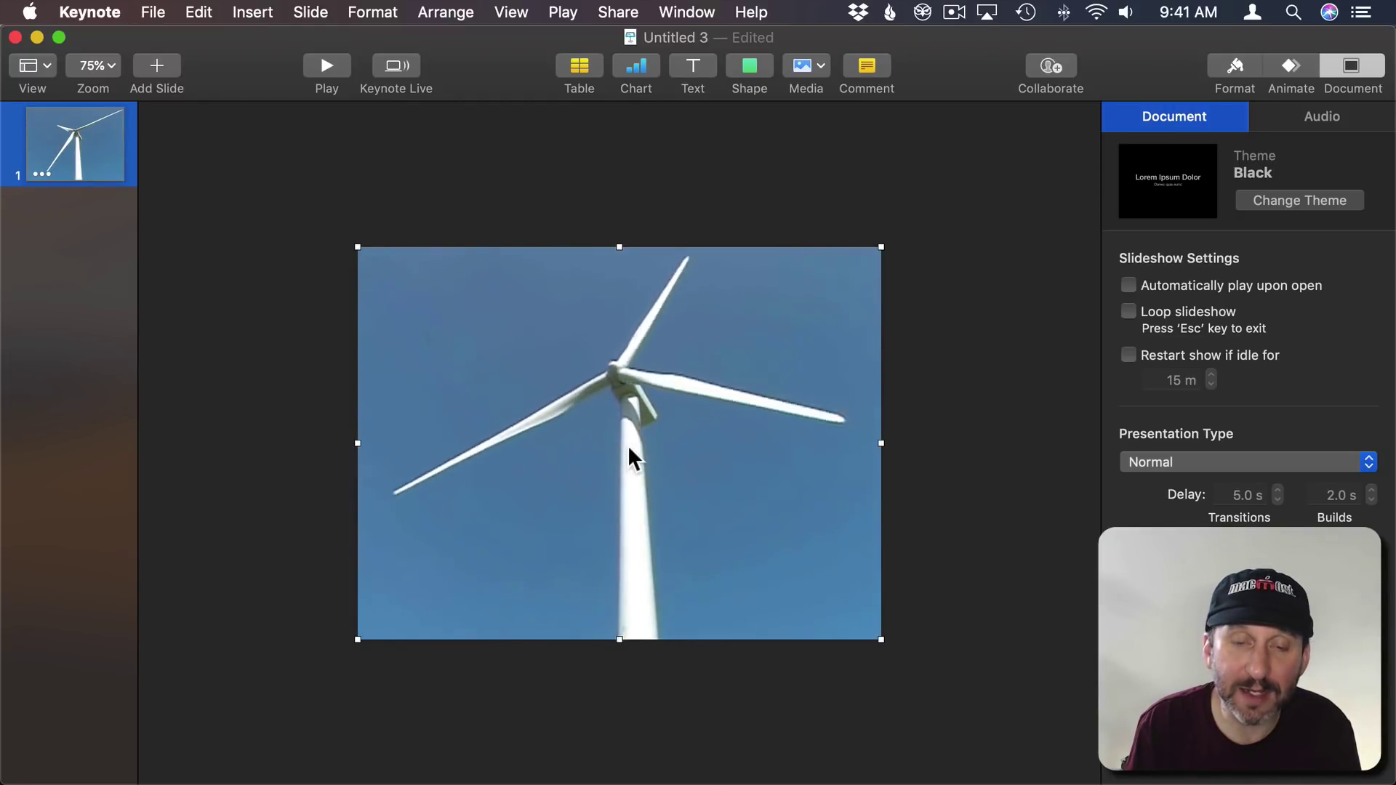
click(627, 444)
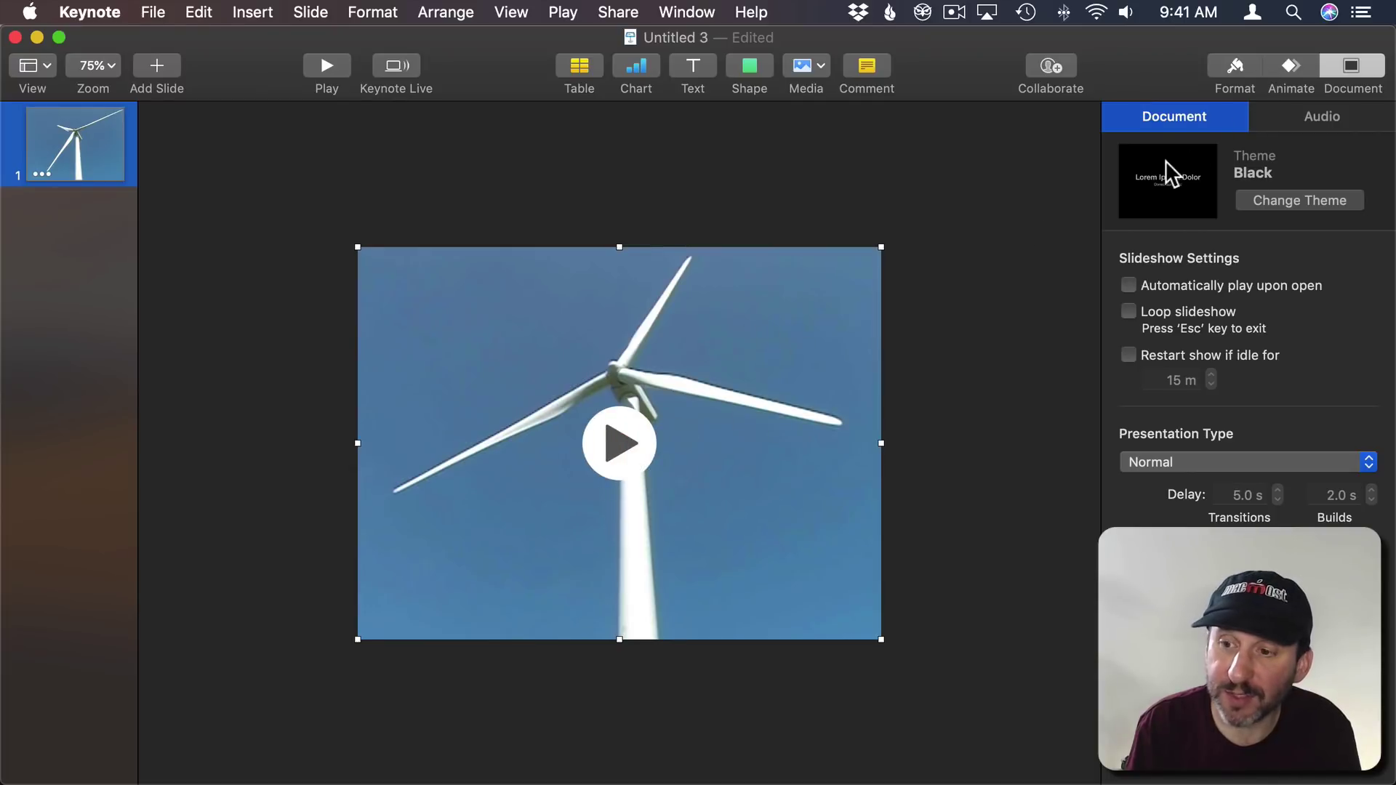
Step: Trim windturbine.mov to play from 00:00:00.000 to 00:00:01.751
click(1237, 67)
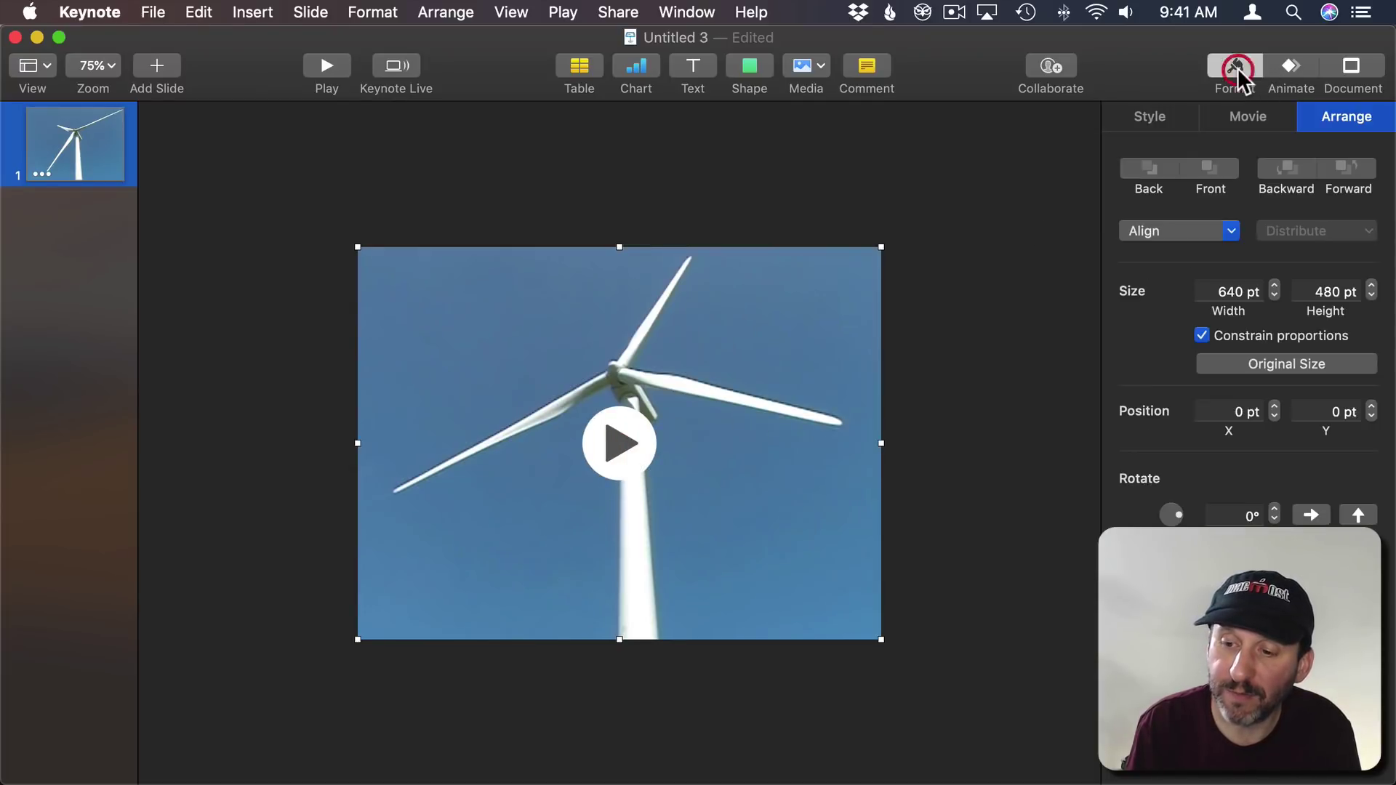
click(1237, 119)
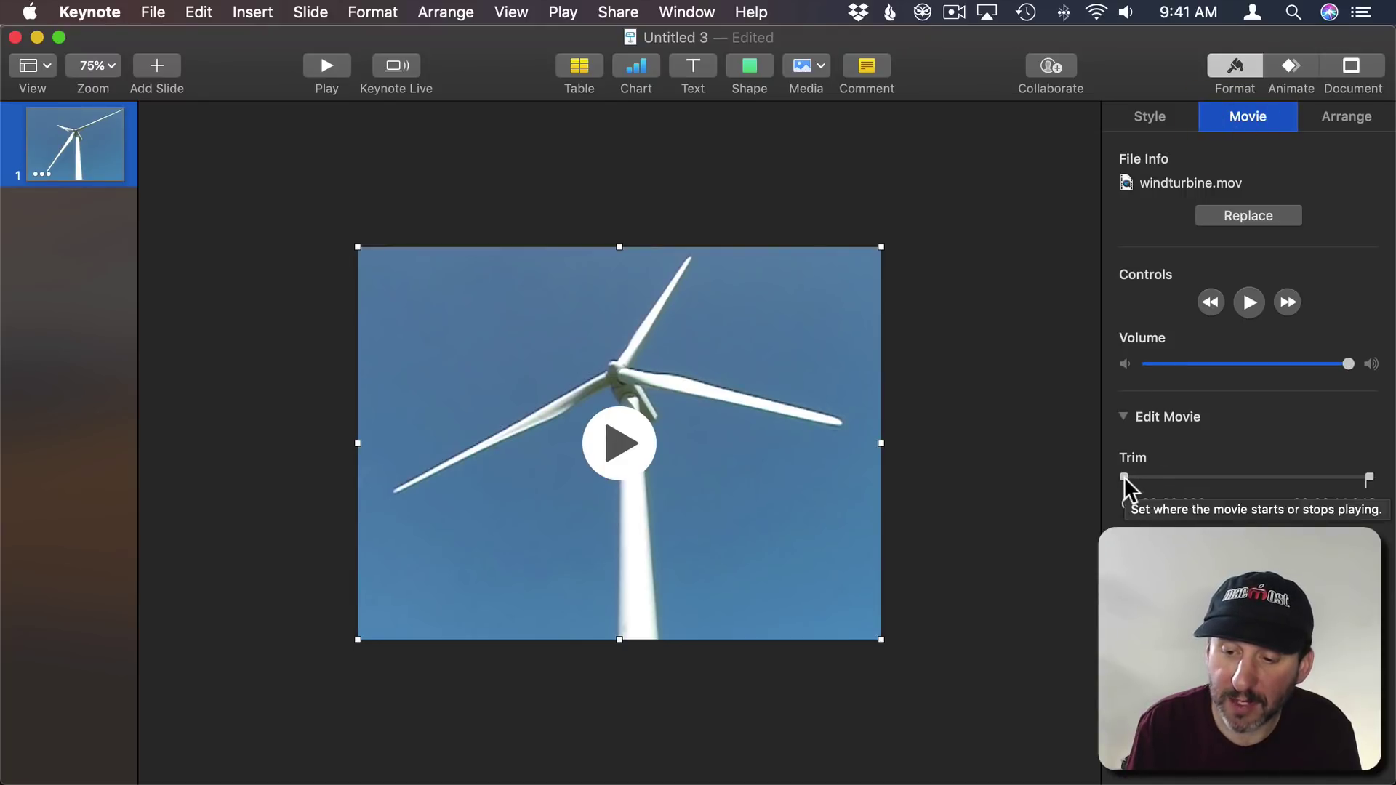
mouse_move(1124, 477)
mouse_down()
mouse_move(1140, 477)
mouse_move(1113, 477)
mouse_up()
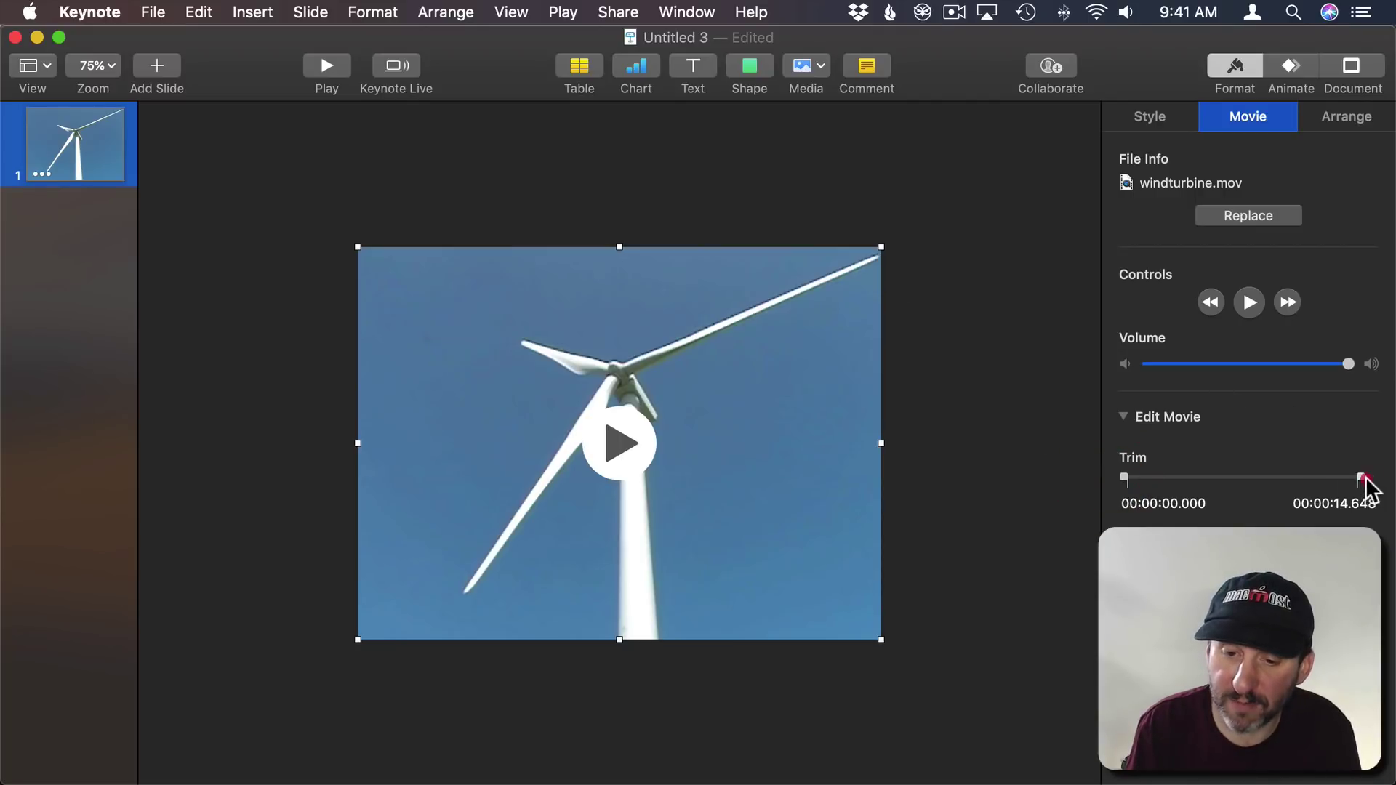
drag(1367, 479, 1154, 491)
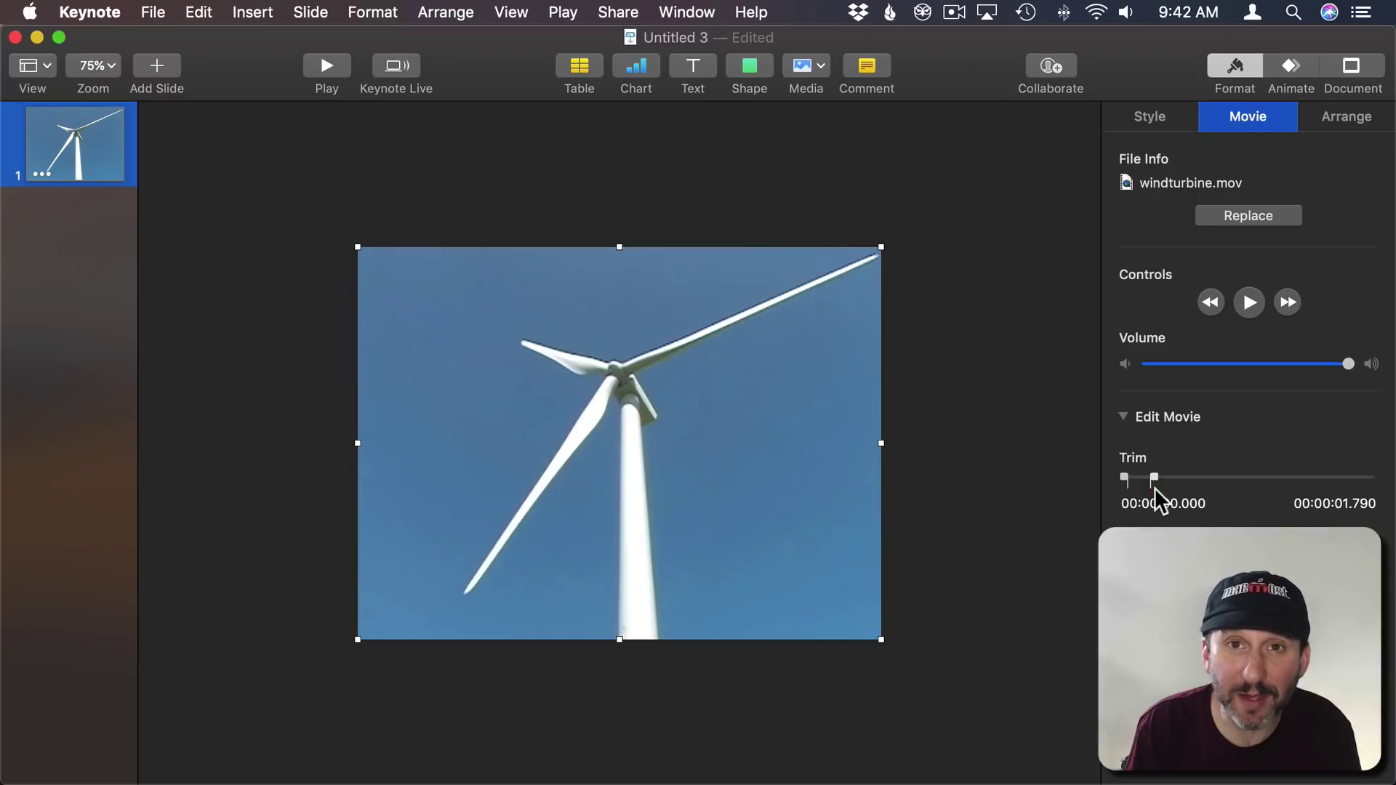
drag(1154, 488, 1153, 489)
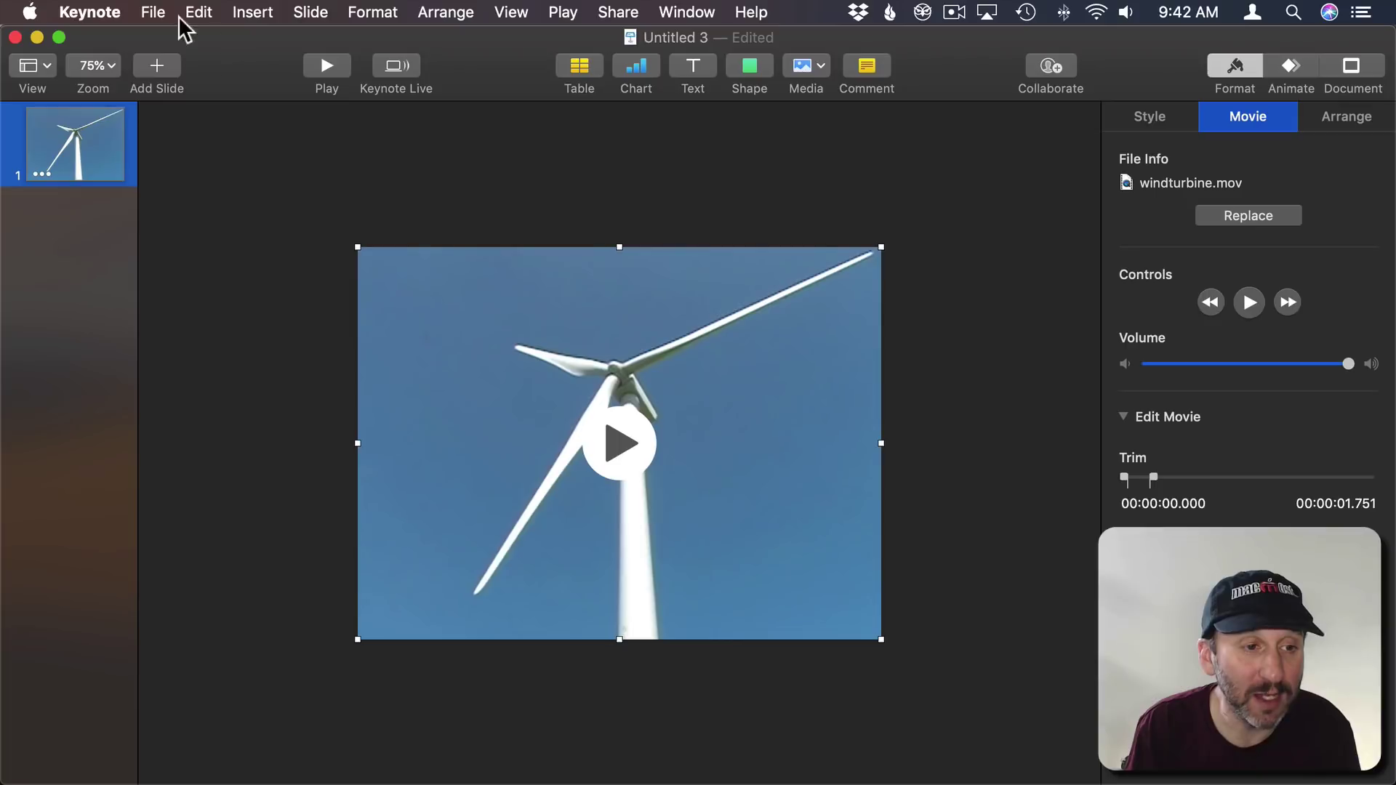
Step: Start the Animated GIF export at Small 320 × 240, 15 fps, and continue to saving
click(154, 13)
mouse_move(243, 240)
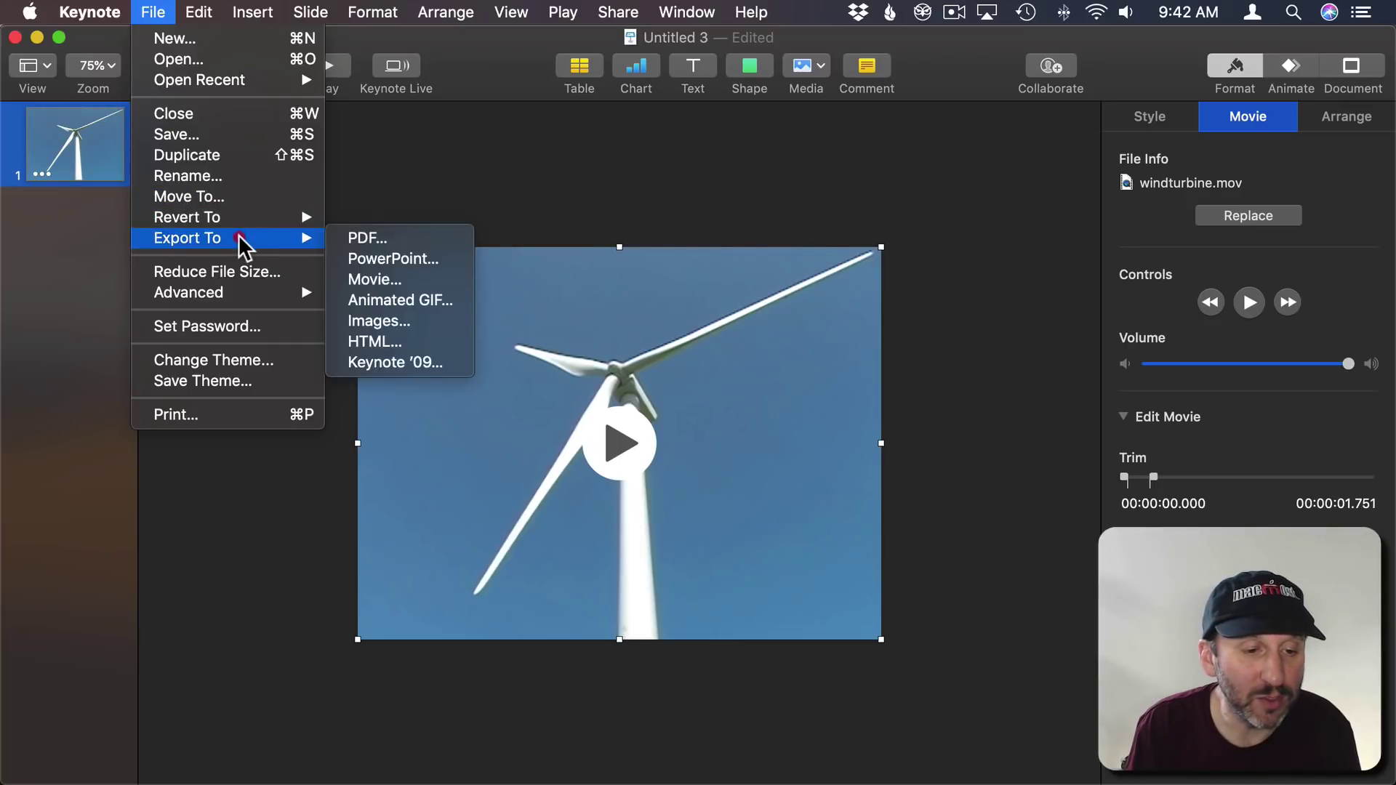
click(390, 299)
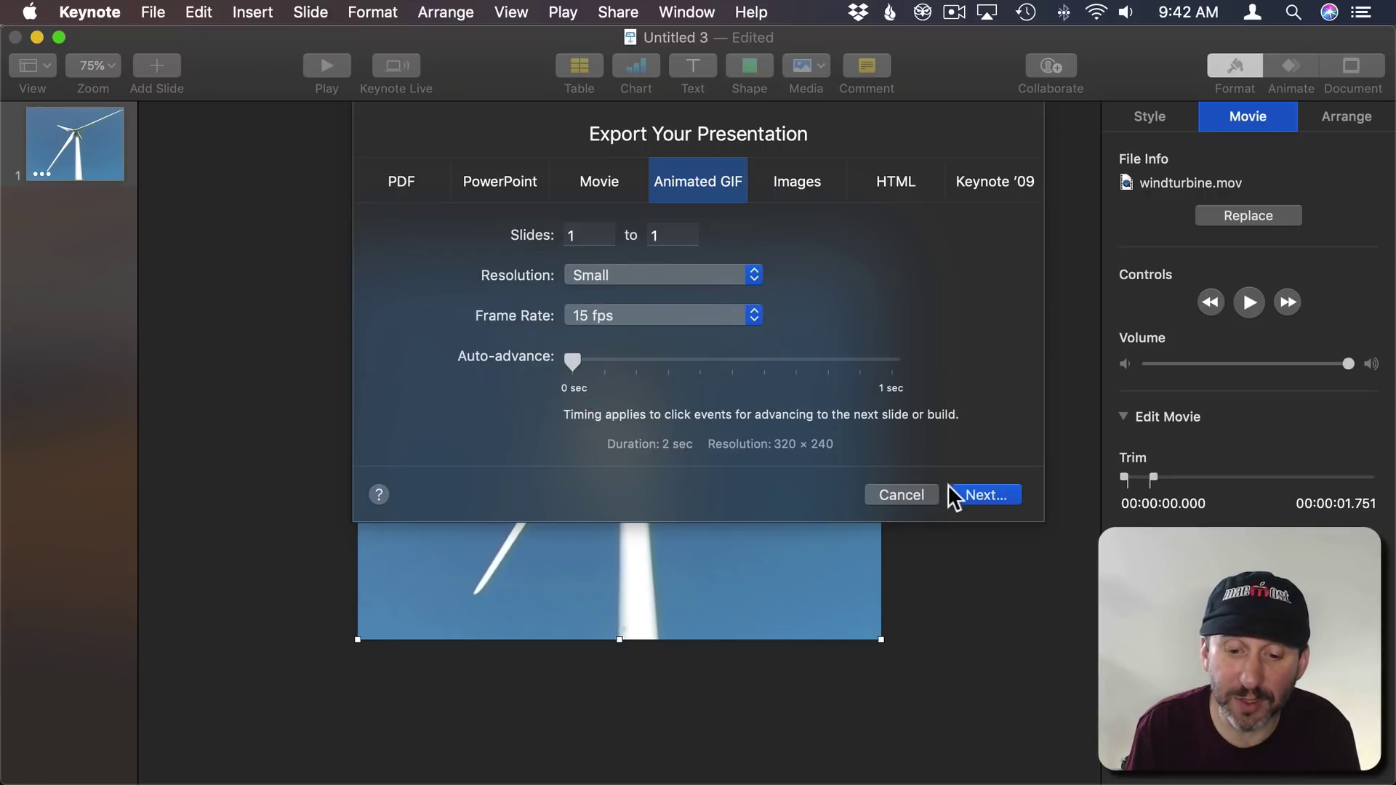
click(972, 491)
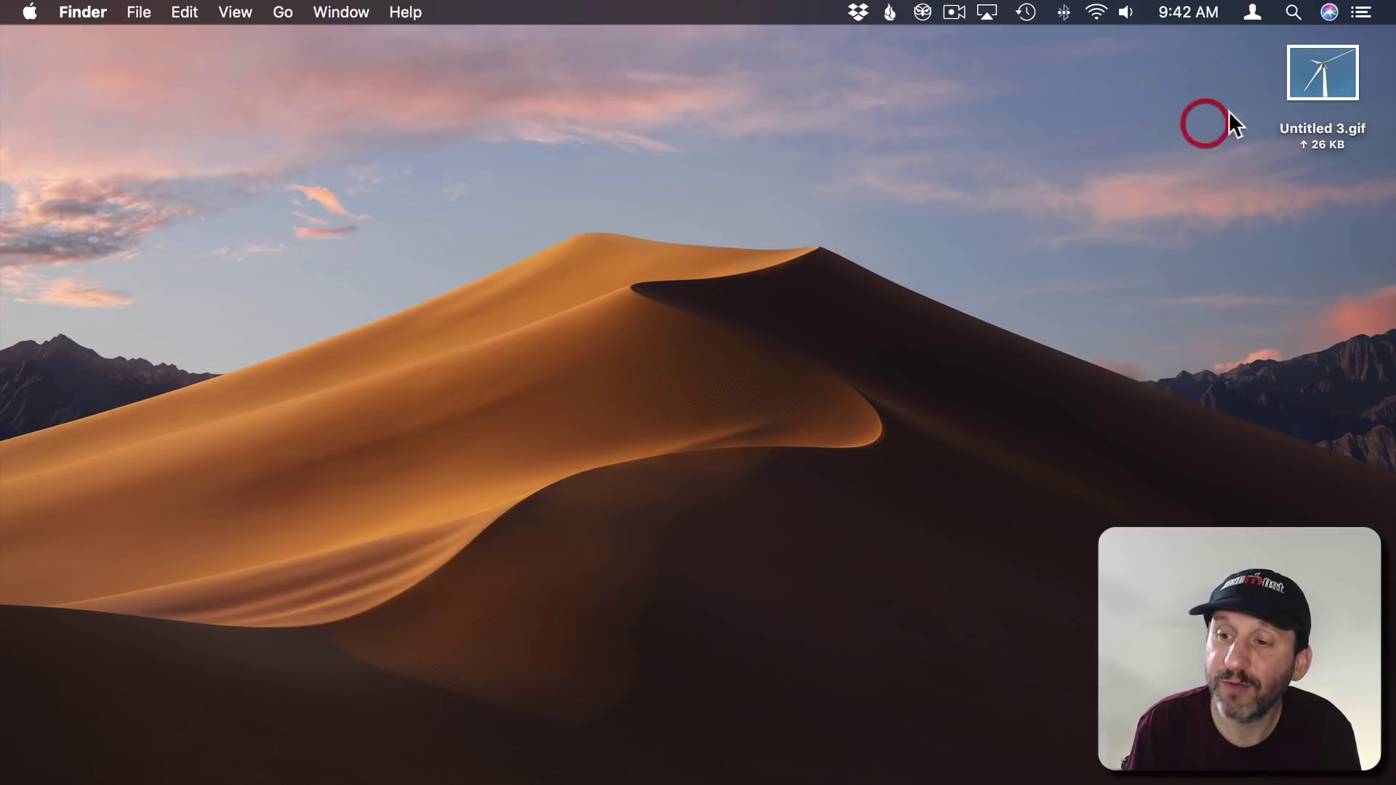
Step: Select Untitled 3.gif on the Desktop and Quick Look the turbine animation
drag(1228, 116, 1323, 73)
click(1323, 79)
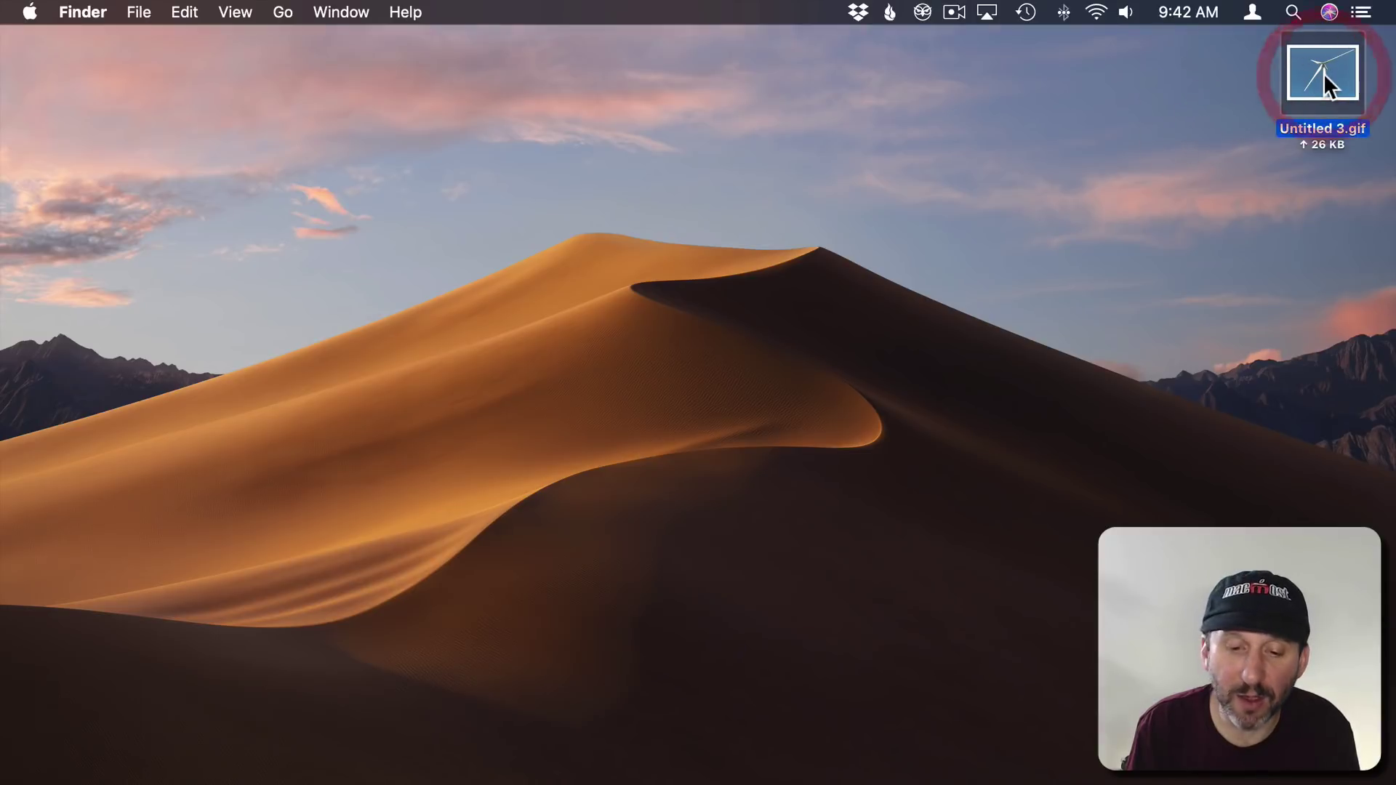
key(space)
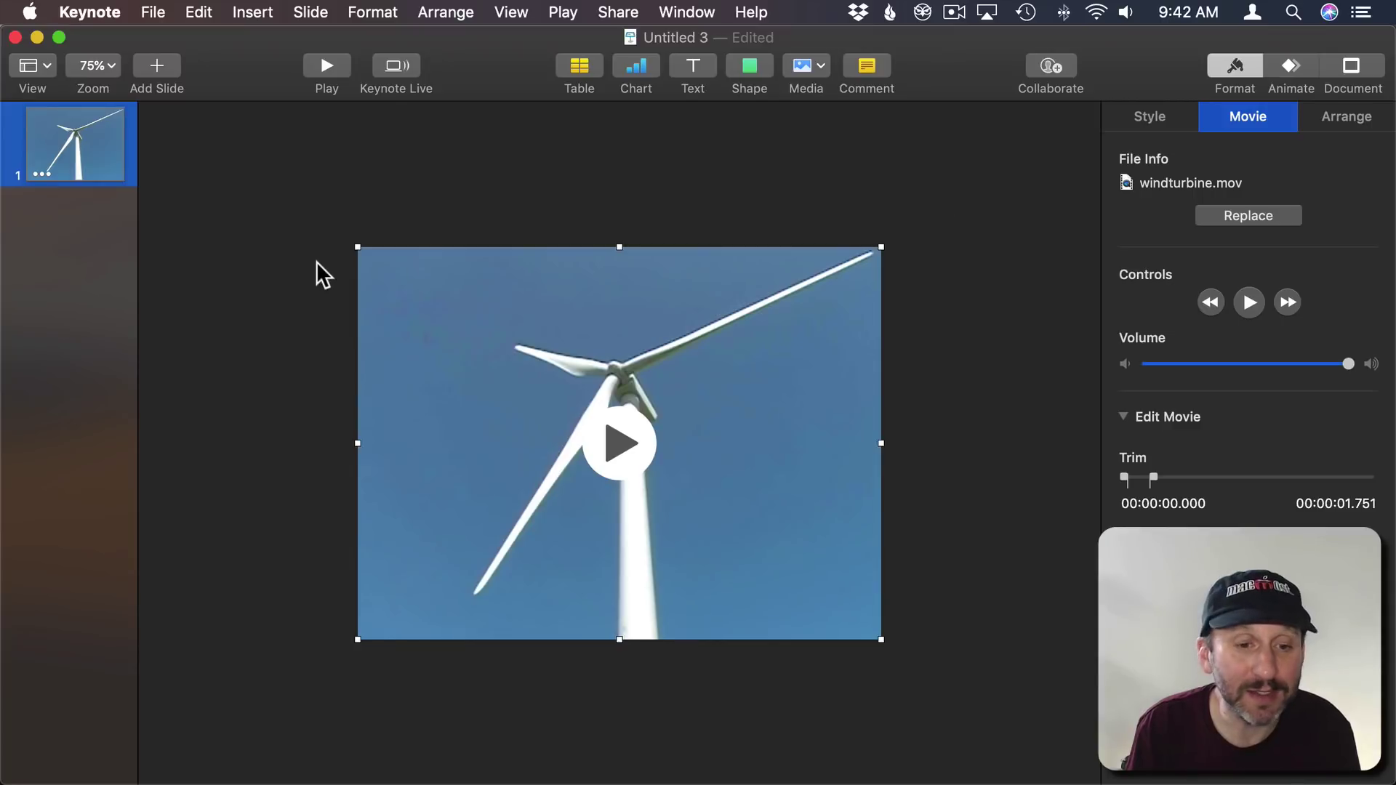
Step: Add a 48 pt 'Wind Power!' title text box in the slide's top-left corner
click(696, 67)
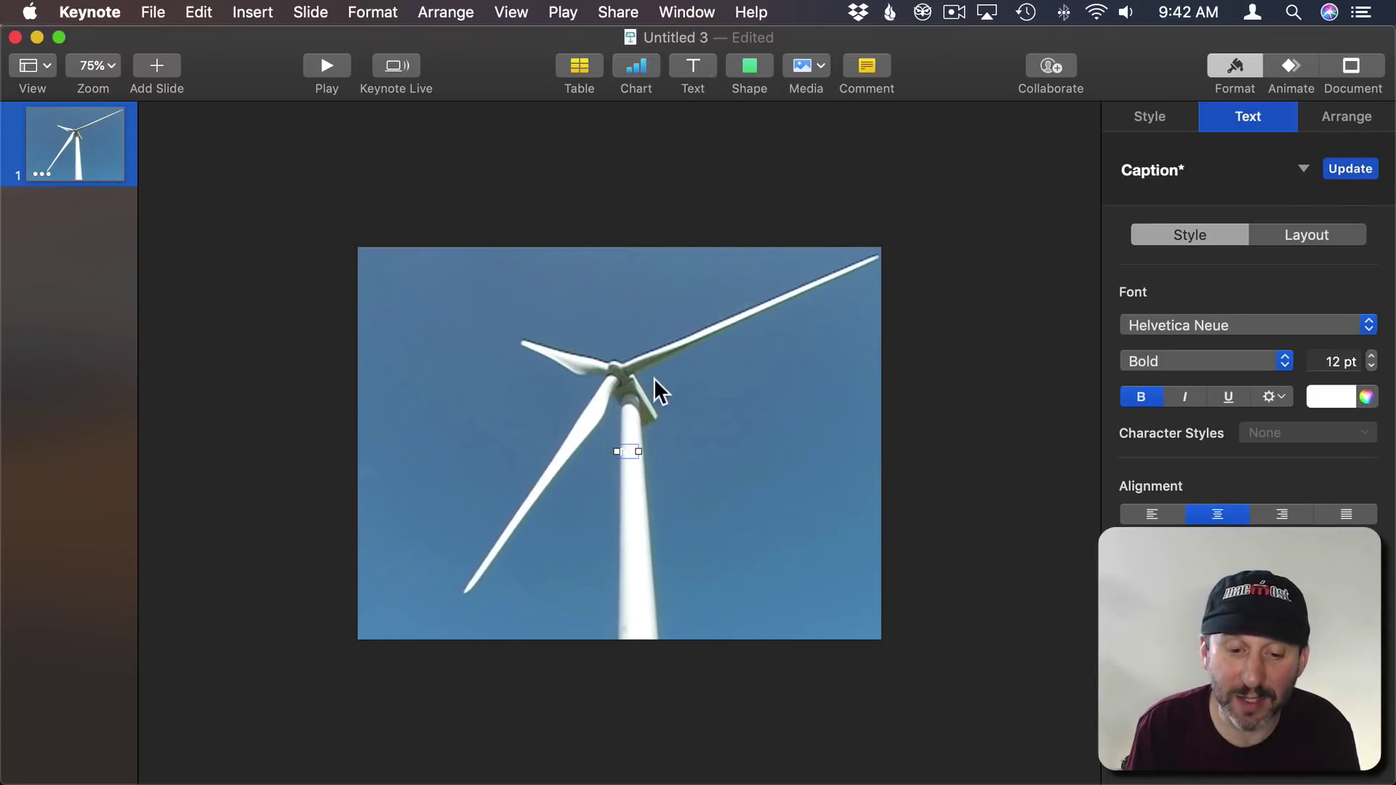
drag(626, 449, 539, 290)
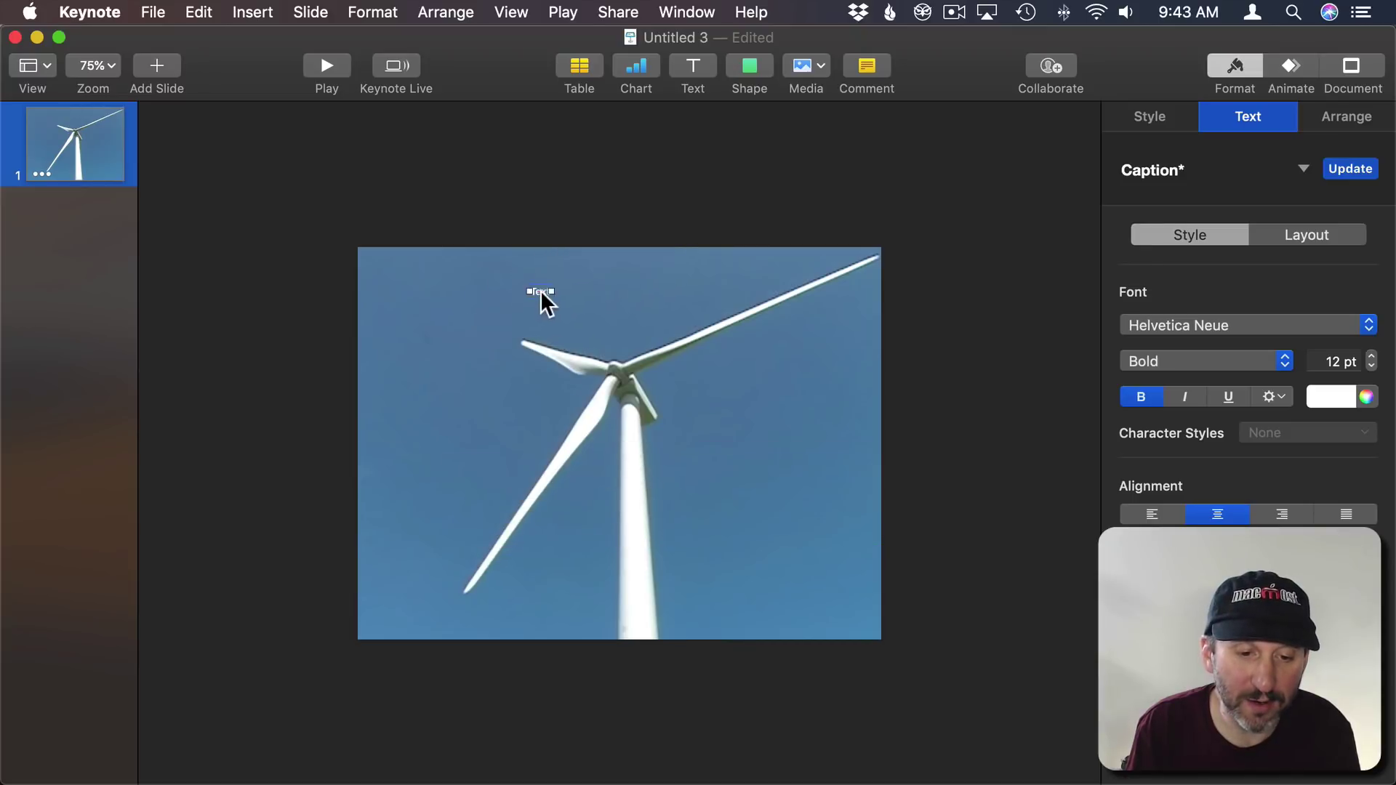
click(542, 293)
text(Wind Power!)
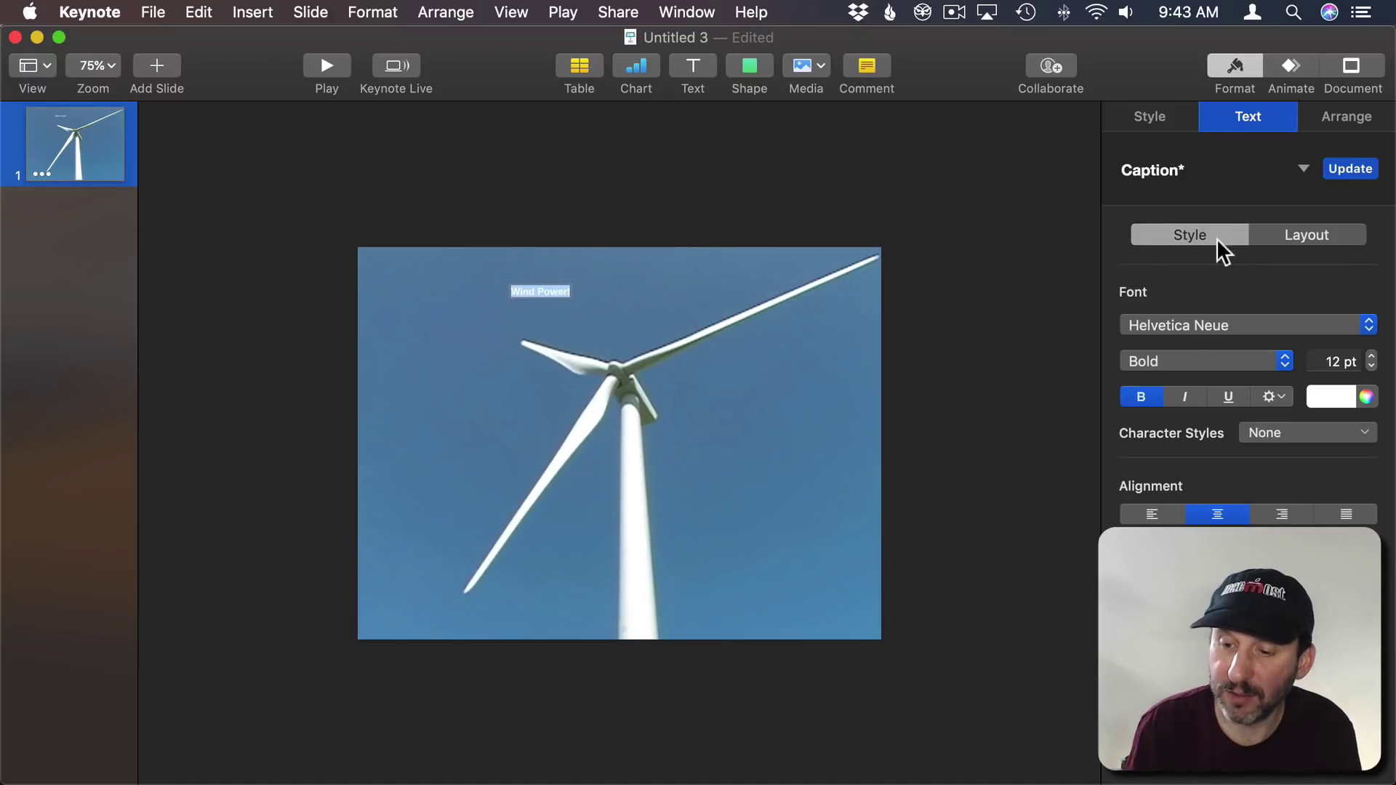
click(1346, 364)
text(48)
key(Return)
click(605, 304)
drag(605, 304, 566, 294)
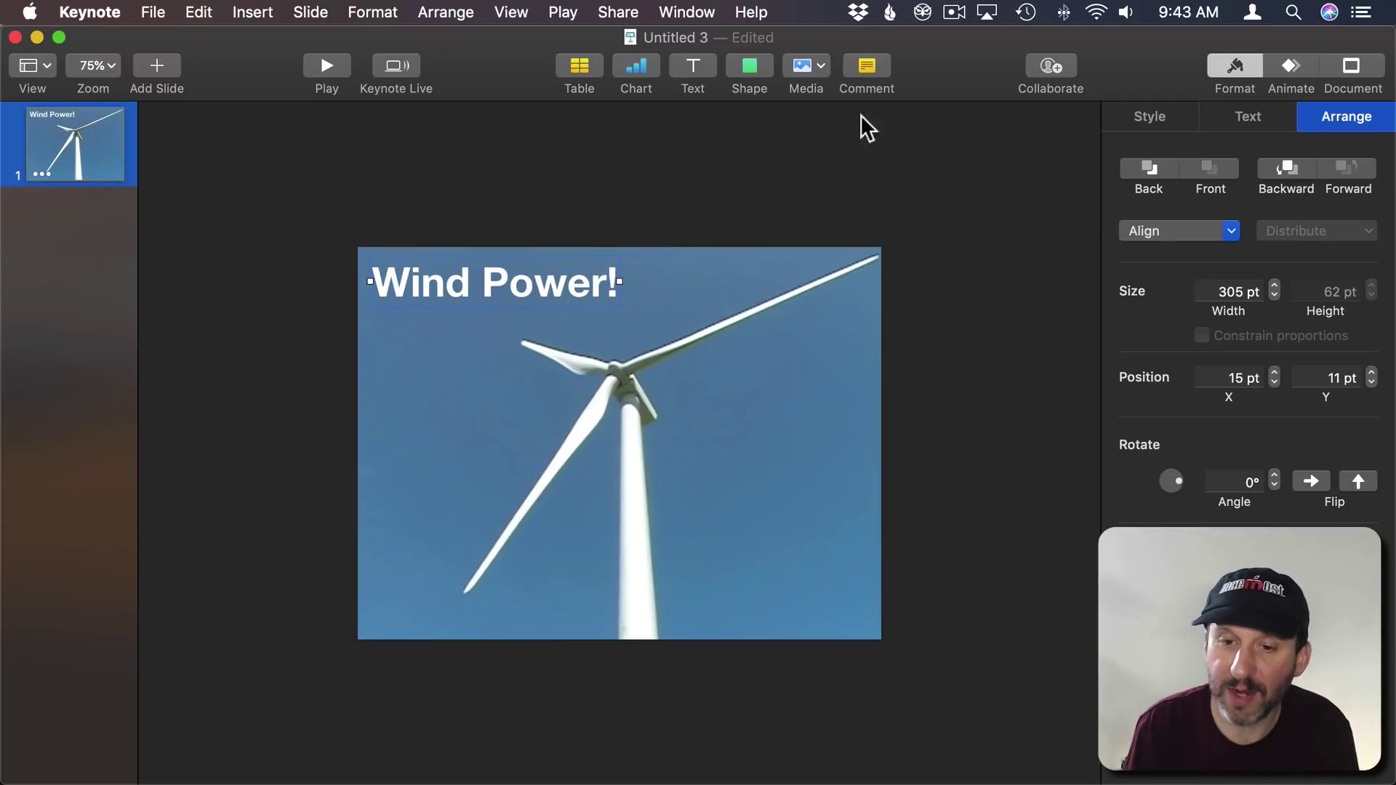
Step: Place a web-address caption box at the slide's bottom right, then open the File menu to export
click(697, 72)
drag(635, 442, 758, 625)
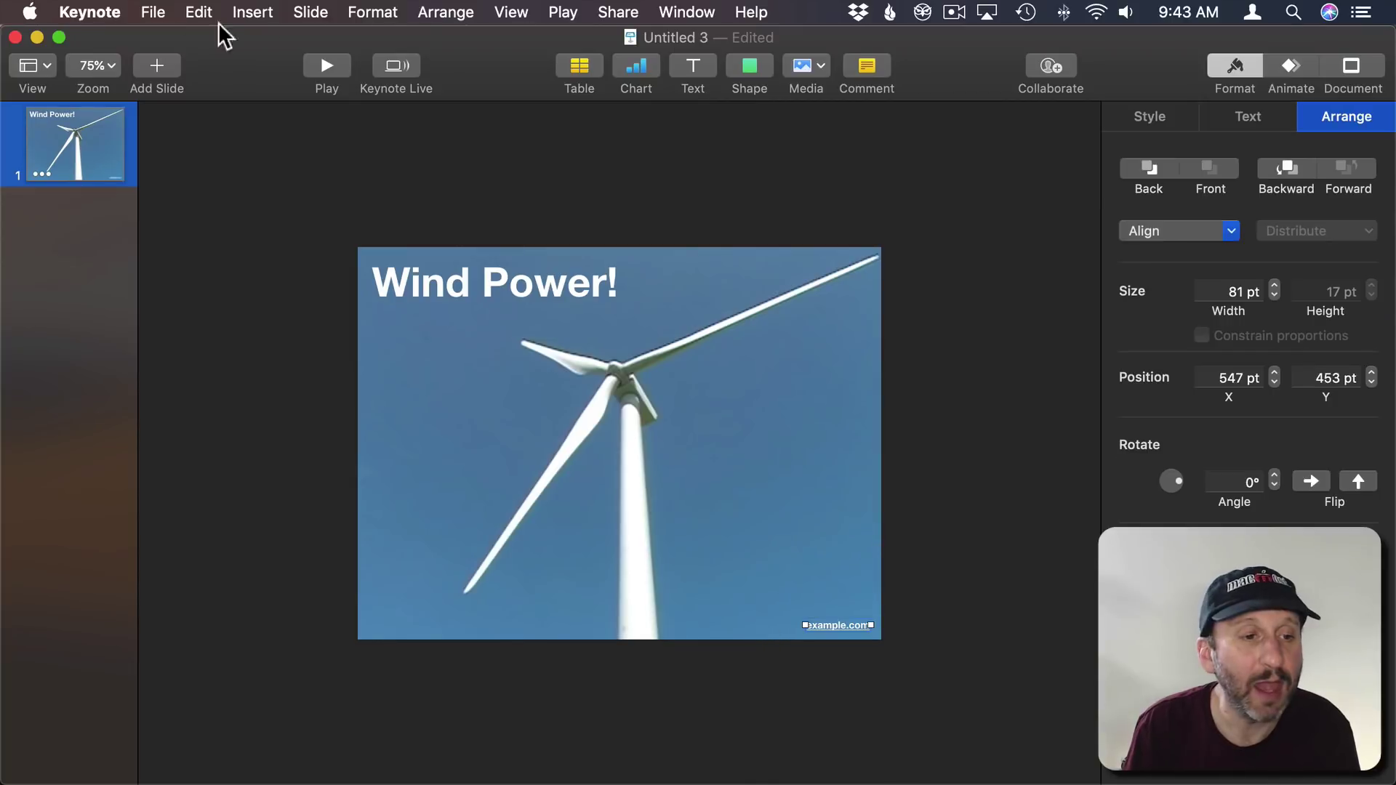
click(153, 12)
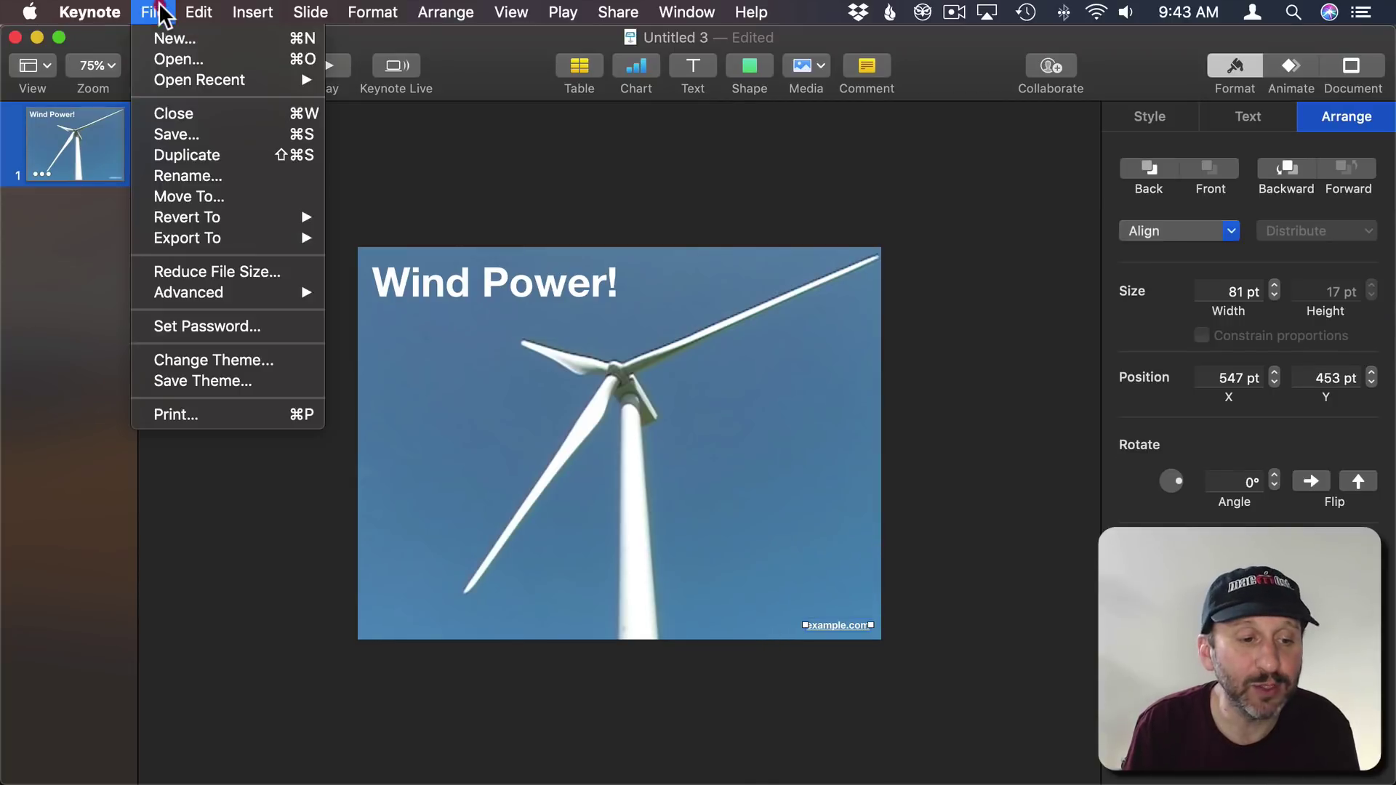
mouse_move(207, 289)
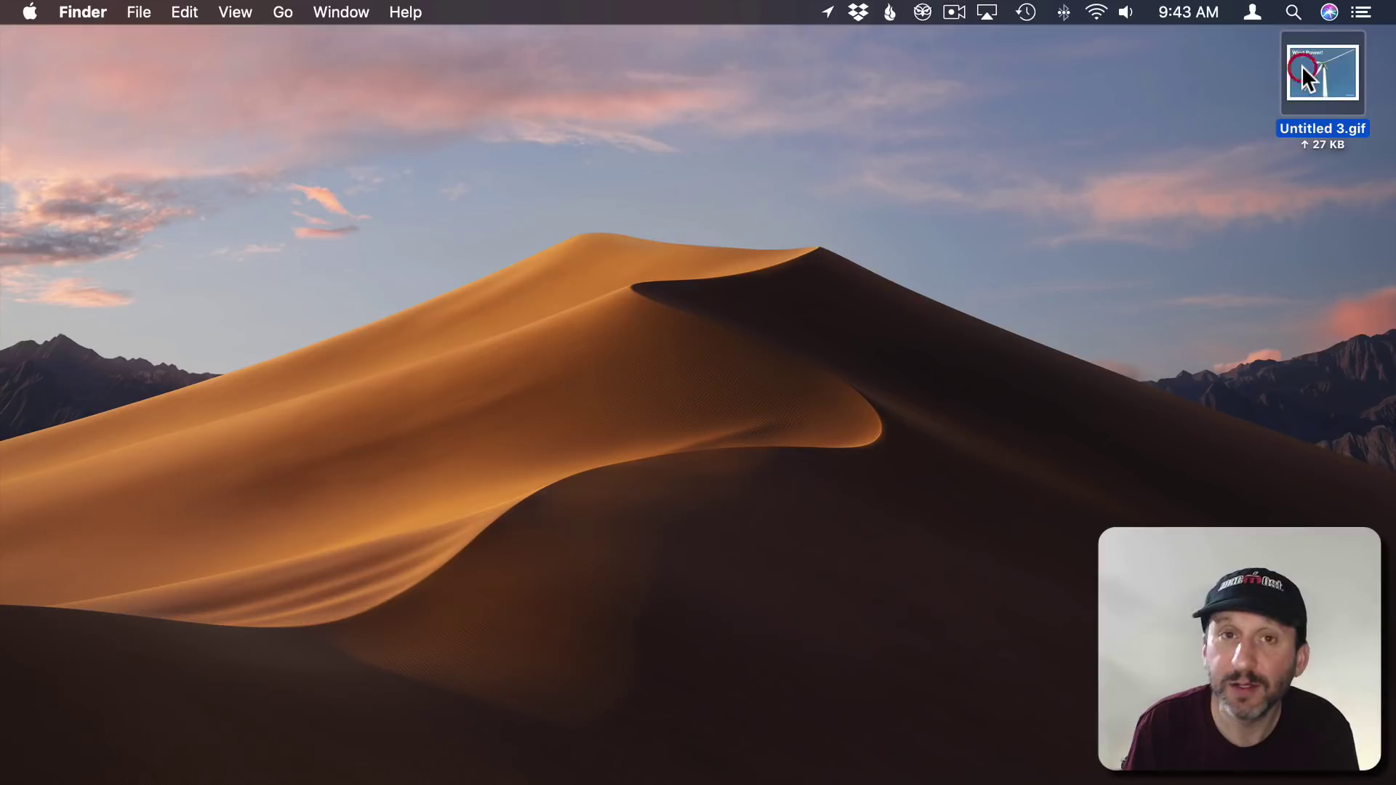
key(space)
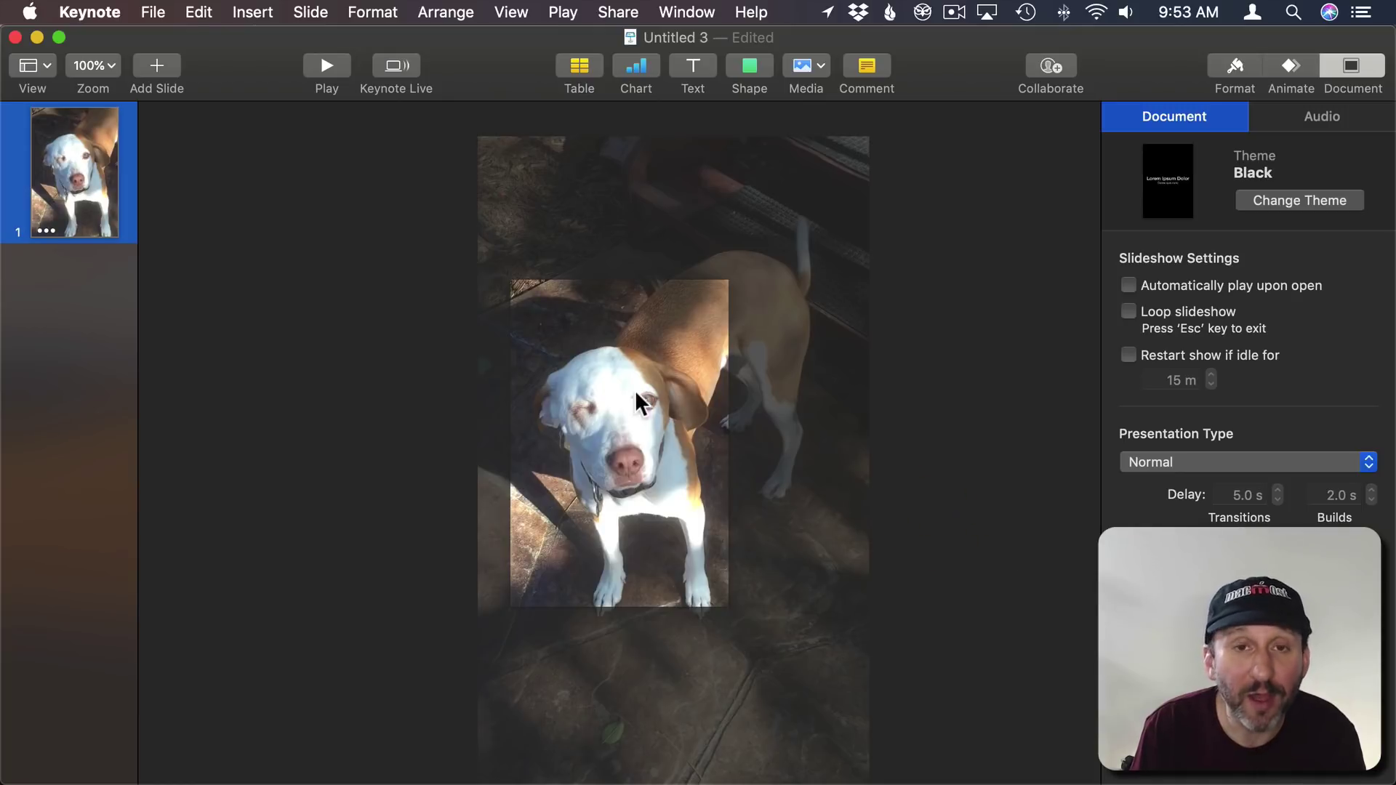
Step: Nudge the large blurred background dog movie slightly upward behind the main clip
drag(622, 363, 637, 338)
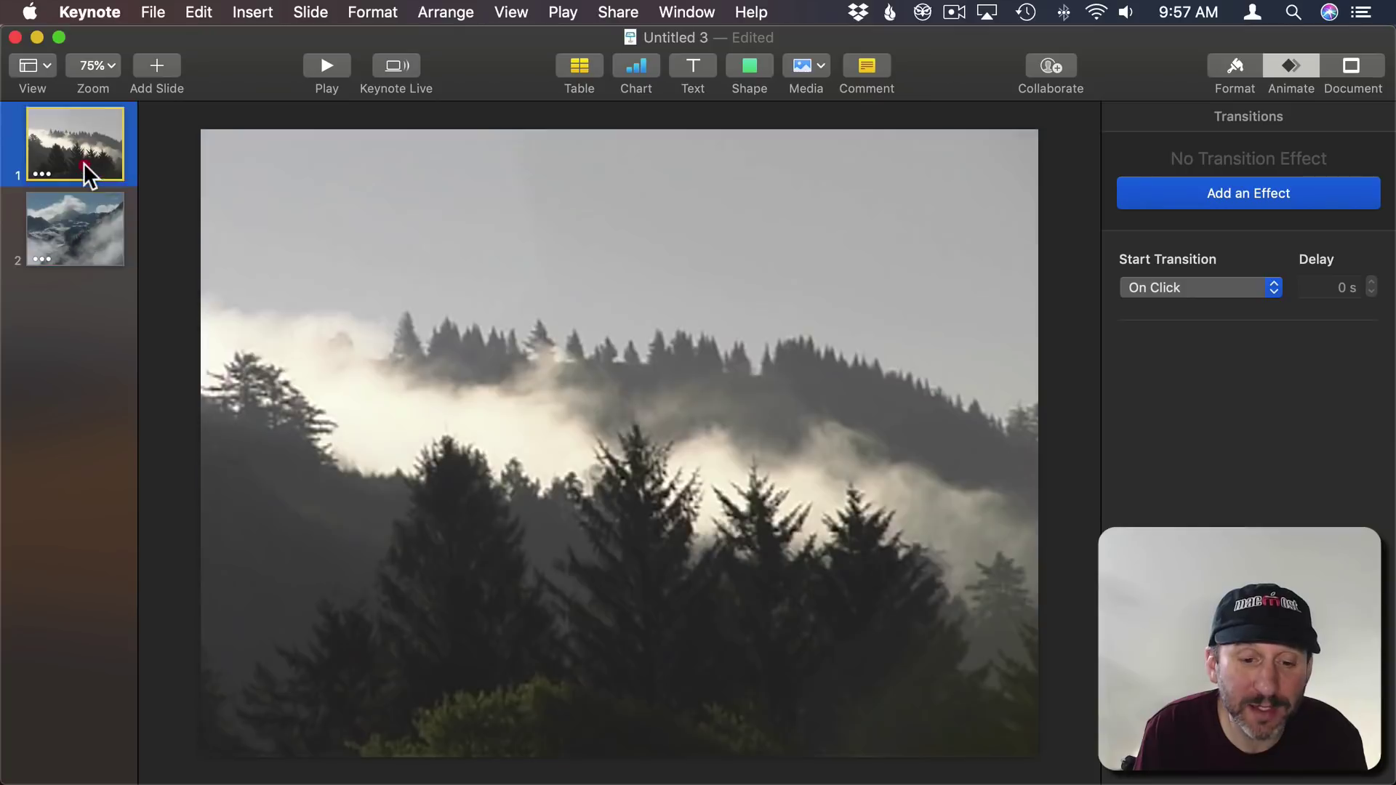
Step: Select the movie on slide 1 to view its trim settings
click(866, 349)
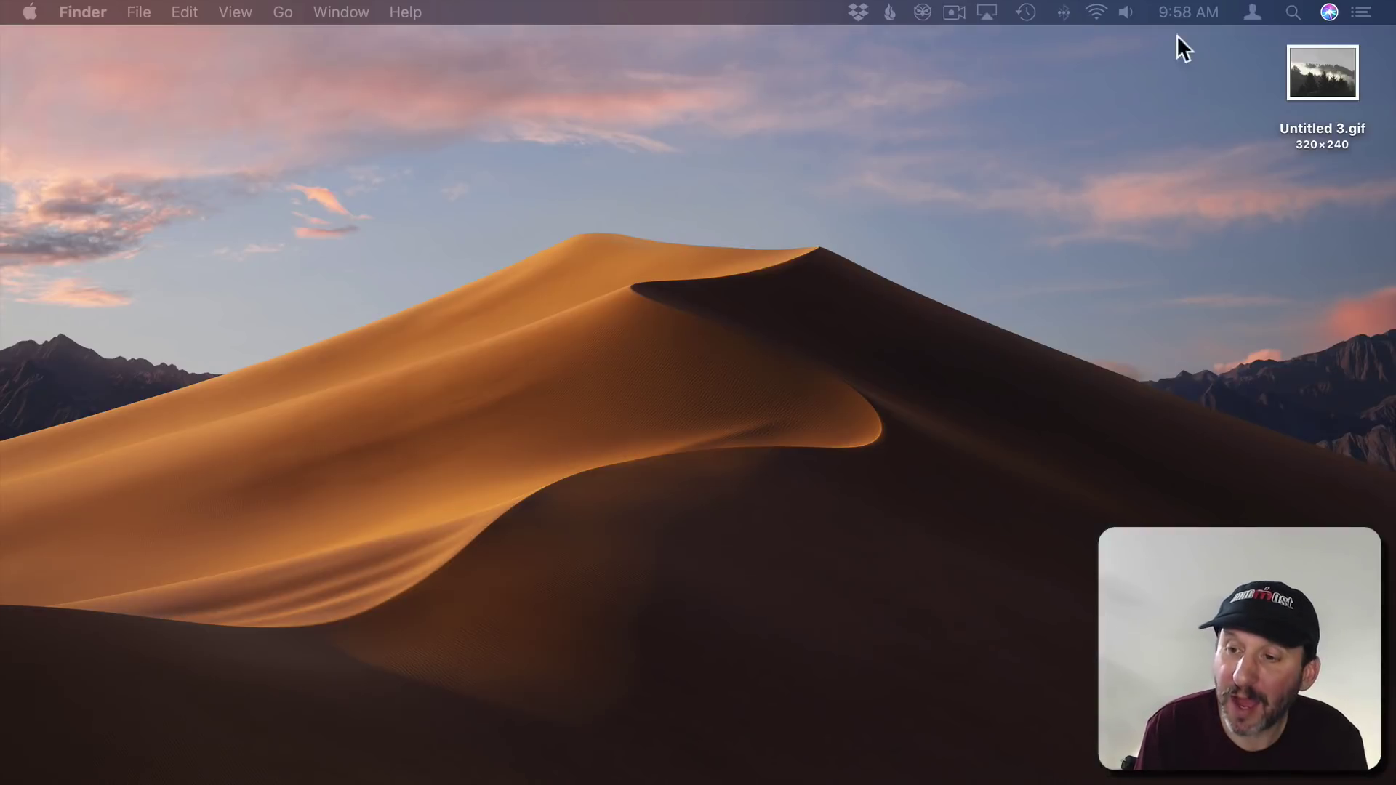
Step: Preview the exported Untitled 3.gif from the Desktop in Quick Look
click(1320, 74)
key(space)
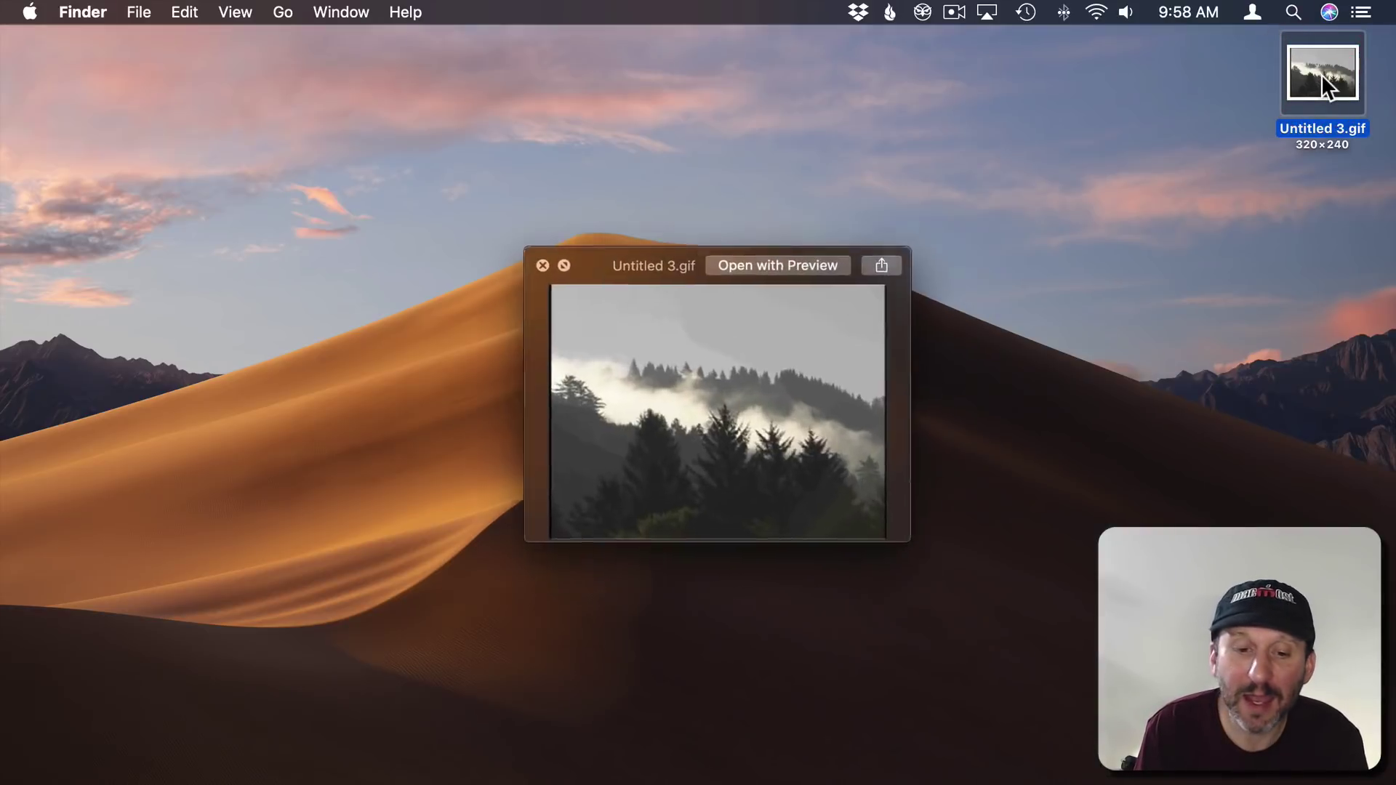